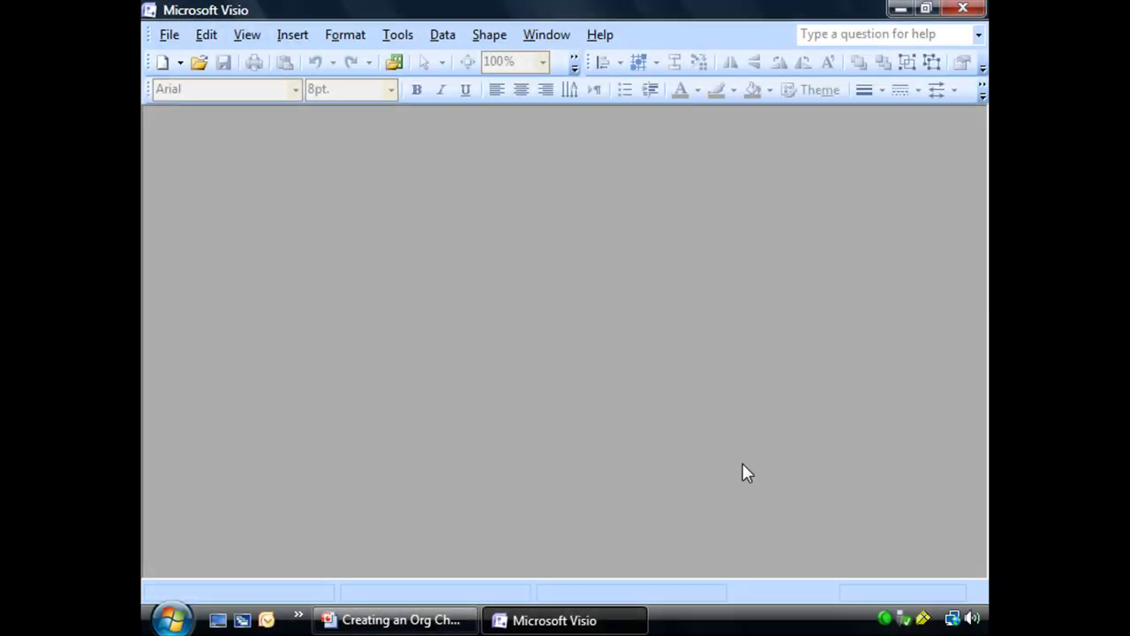
Show the Business template category under File > New
left_click(167, 35)
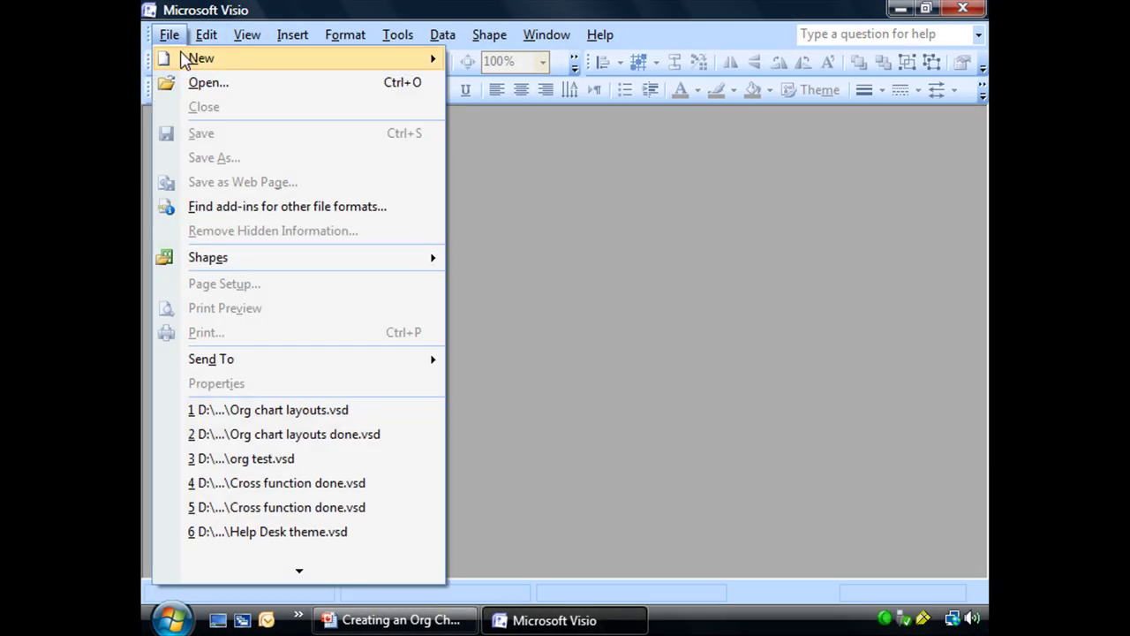
Start the Organization Chart Wizard (US units), building from information already stored in a file
mouse_move(194, 58)
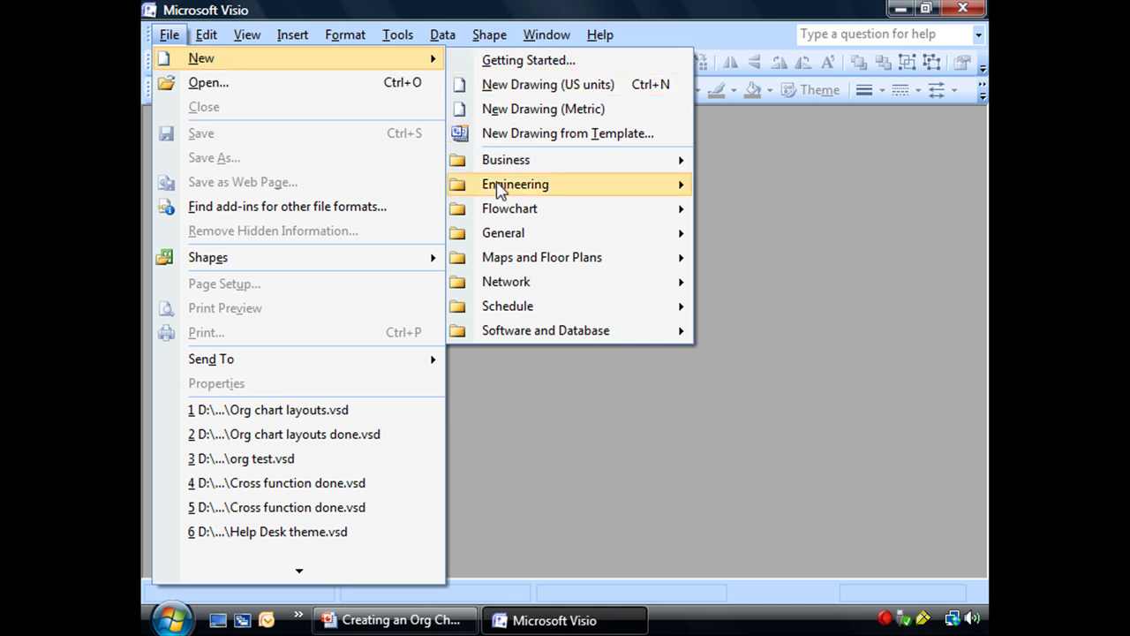
mouse_move(508, 160)
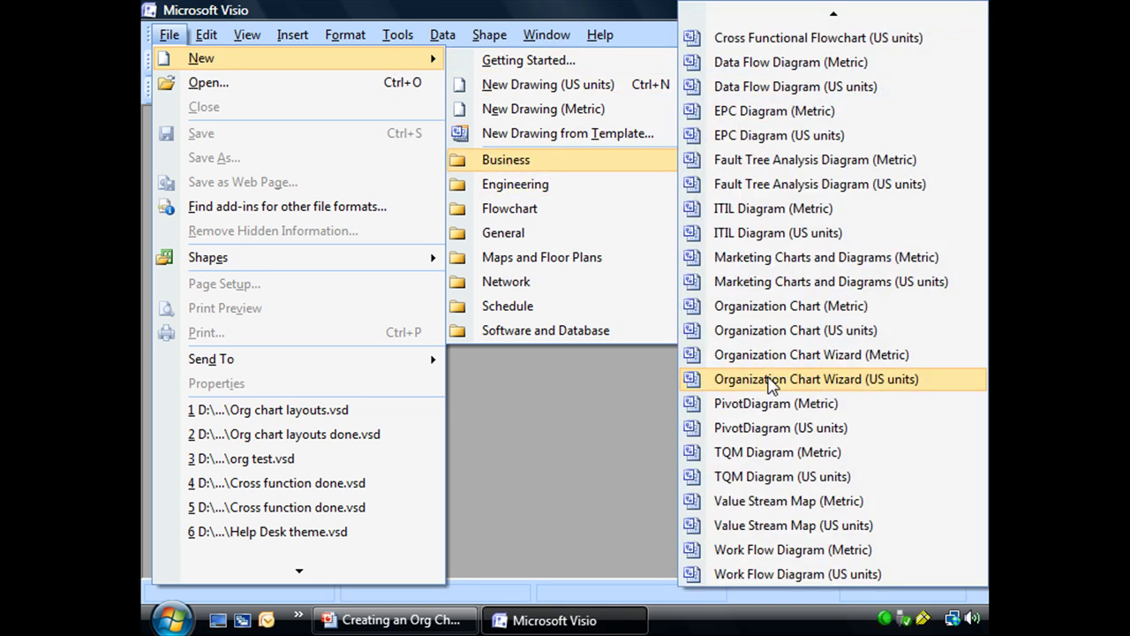
left_click(773, 379)
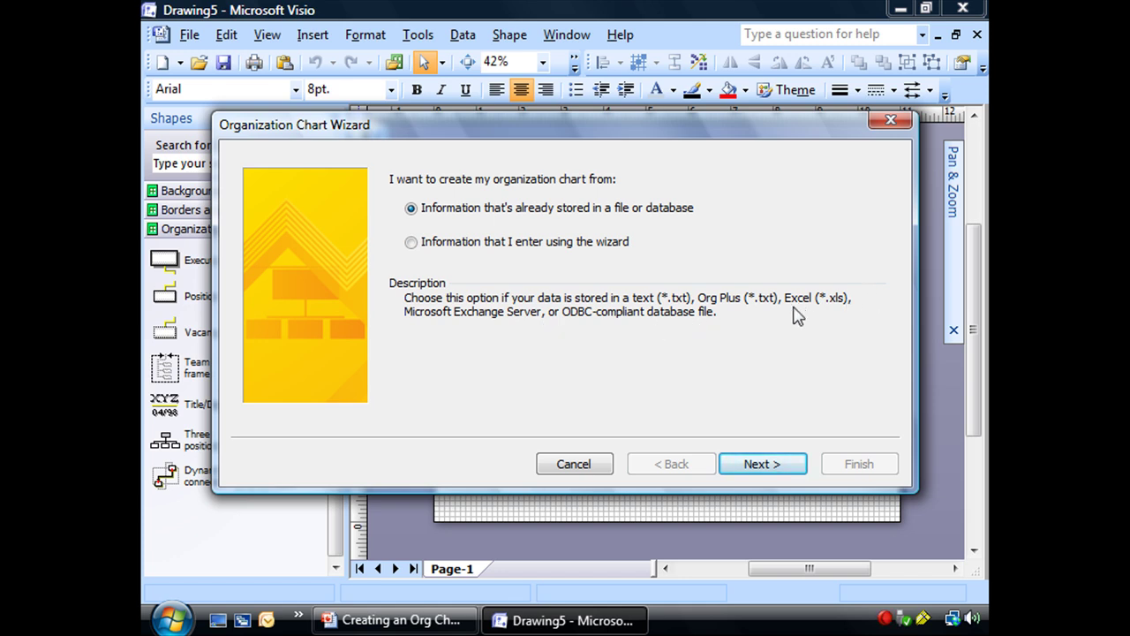
Choose an Excel file as the data source: Visio Excercises\Video 7\Org data.xlsx
left_click(759, 464)
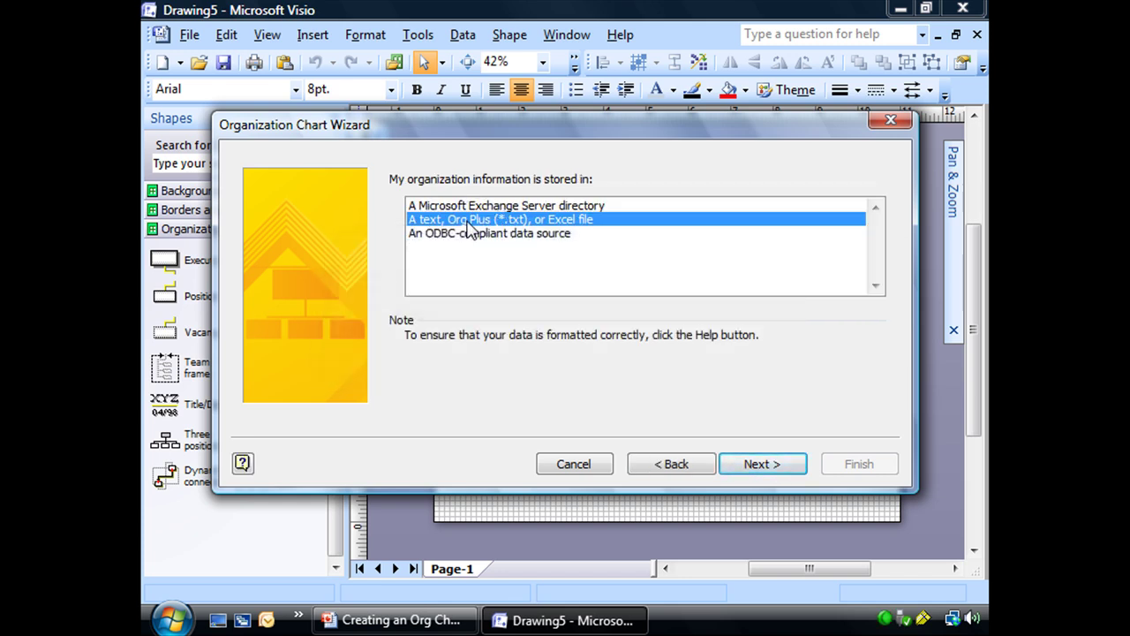
left_click(764, 468)
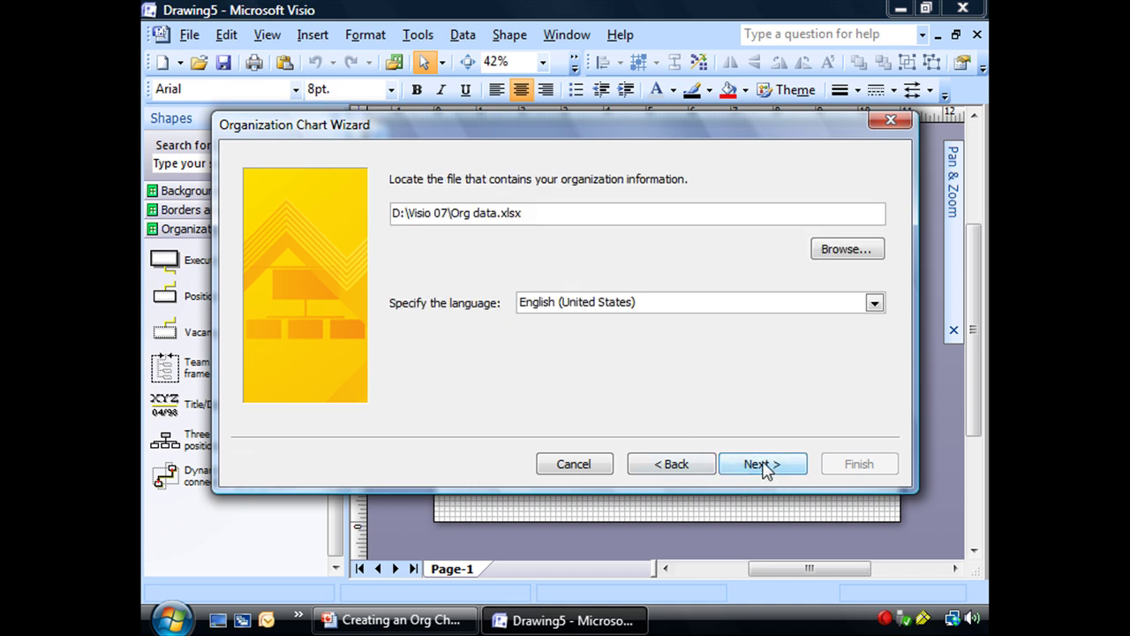
left_click(836, 256)
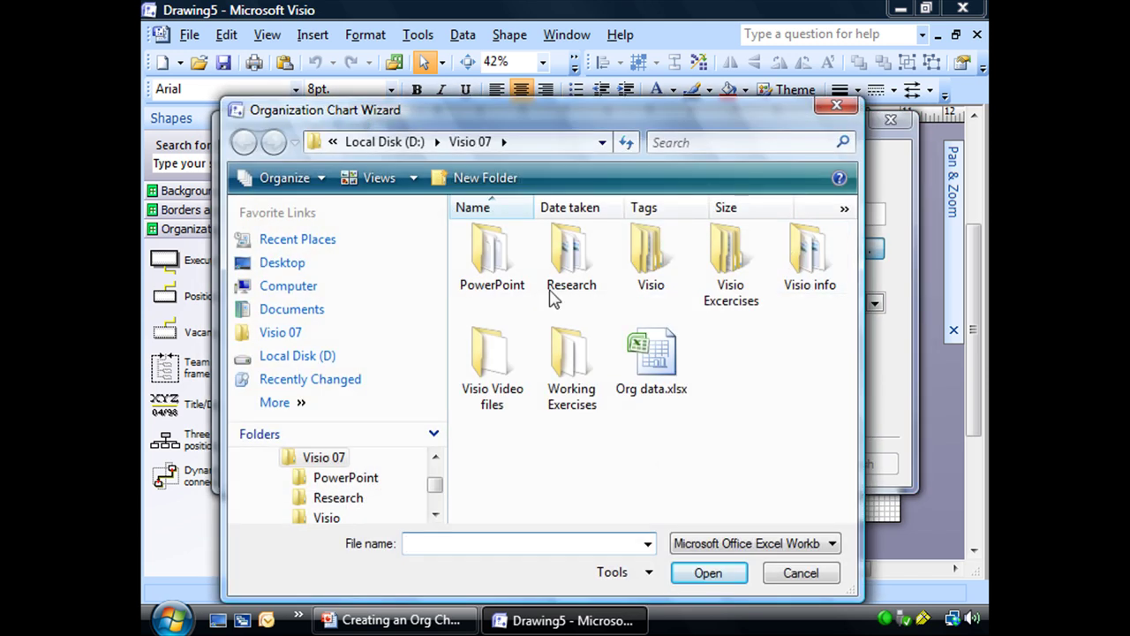
double_click(731, 282)
double_click(651, 376)
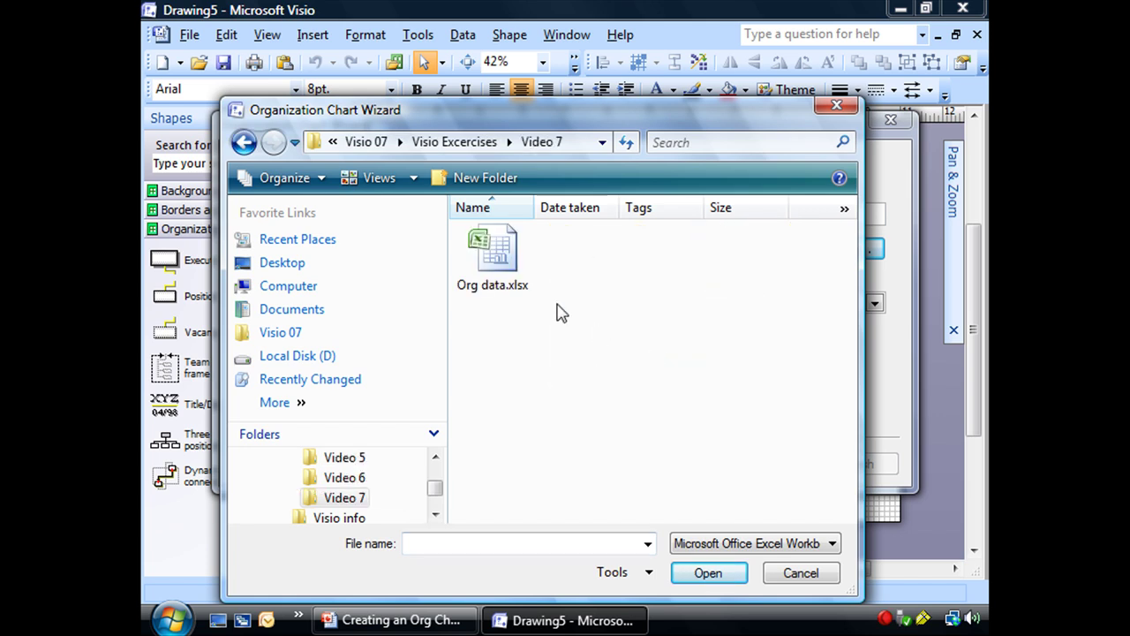
left_click(492, 263)
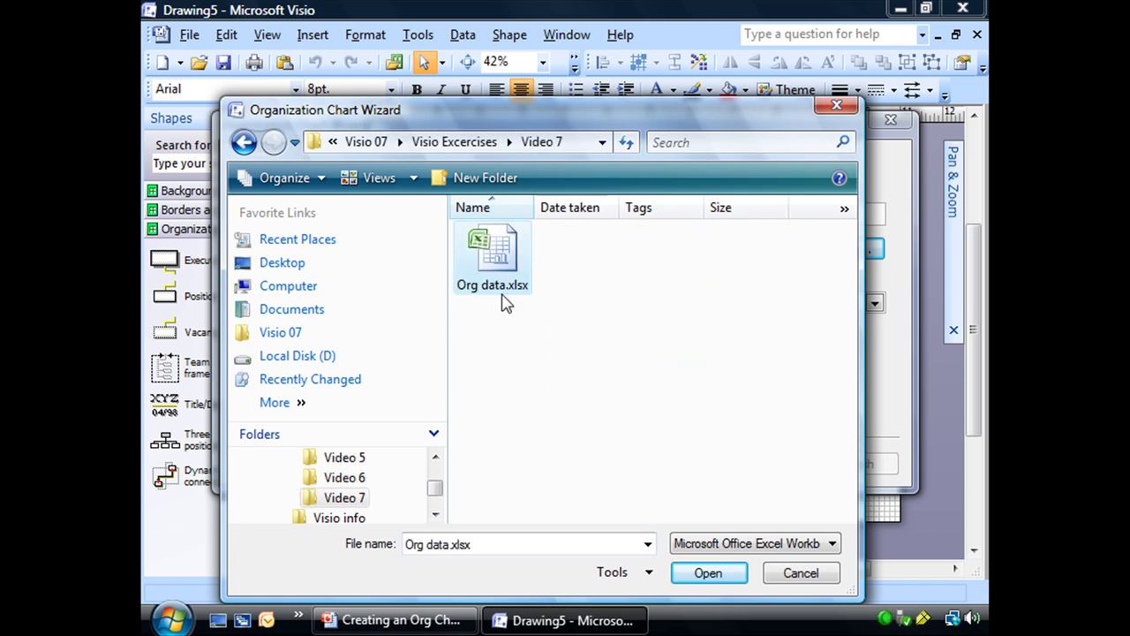
left_click(703, 572)
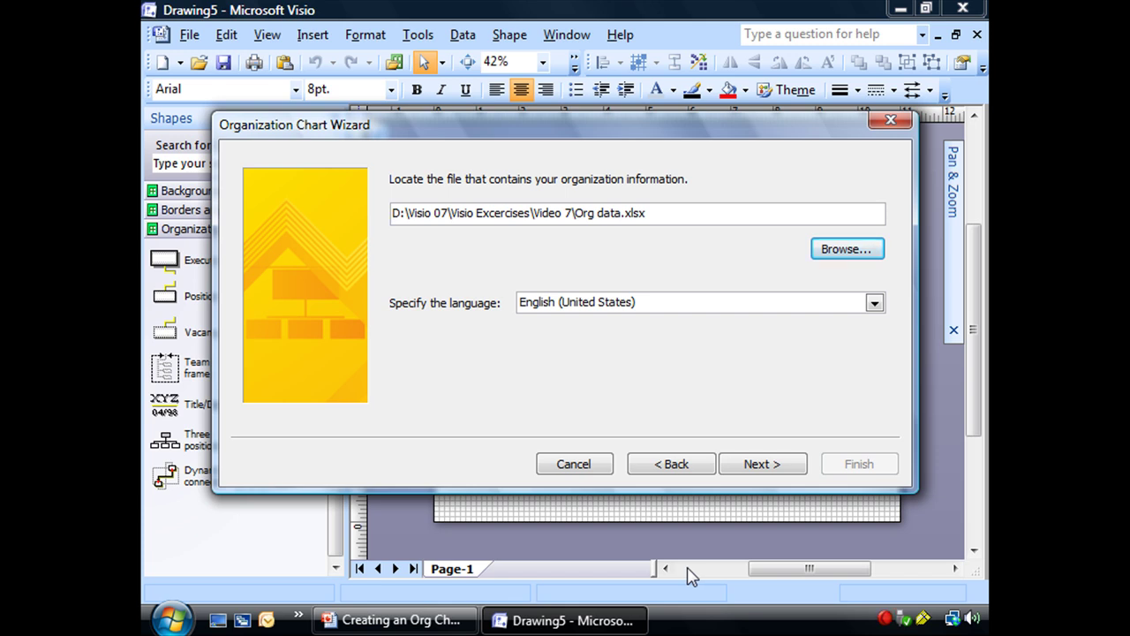
Launch Excel 2007, open Org data.xlsx from recent workbooks, and zoom to 80%
left_click(187, 622)
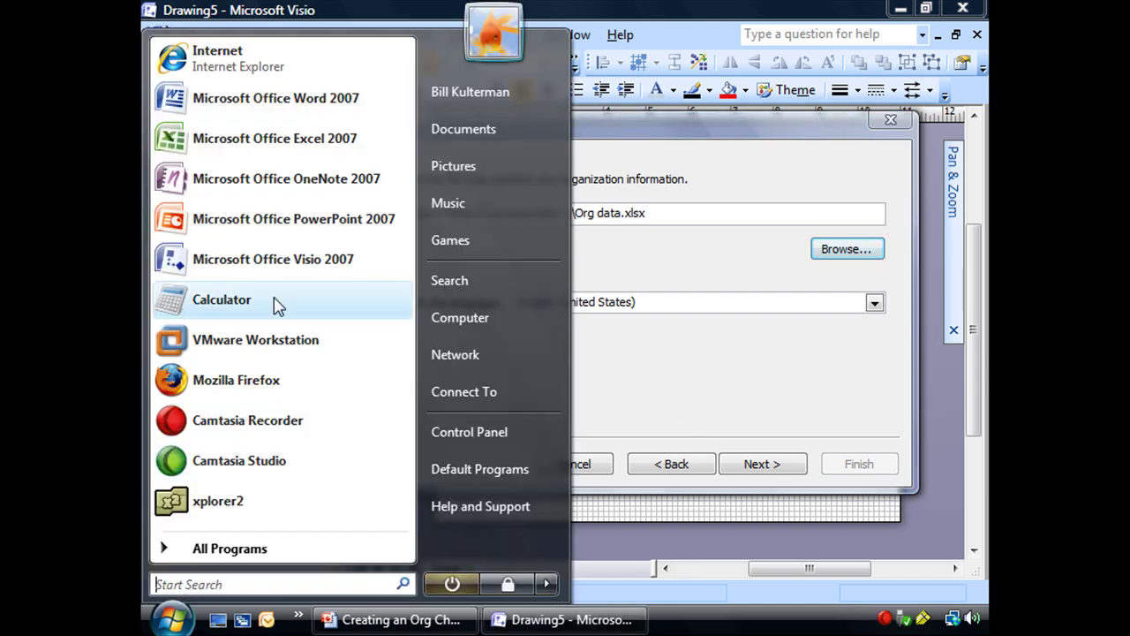
left_click(274, 146)
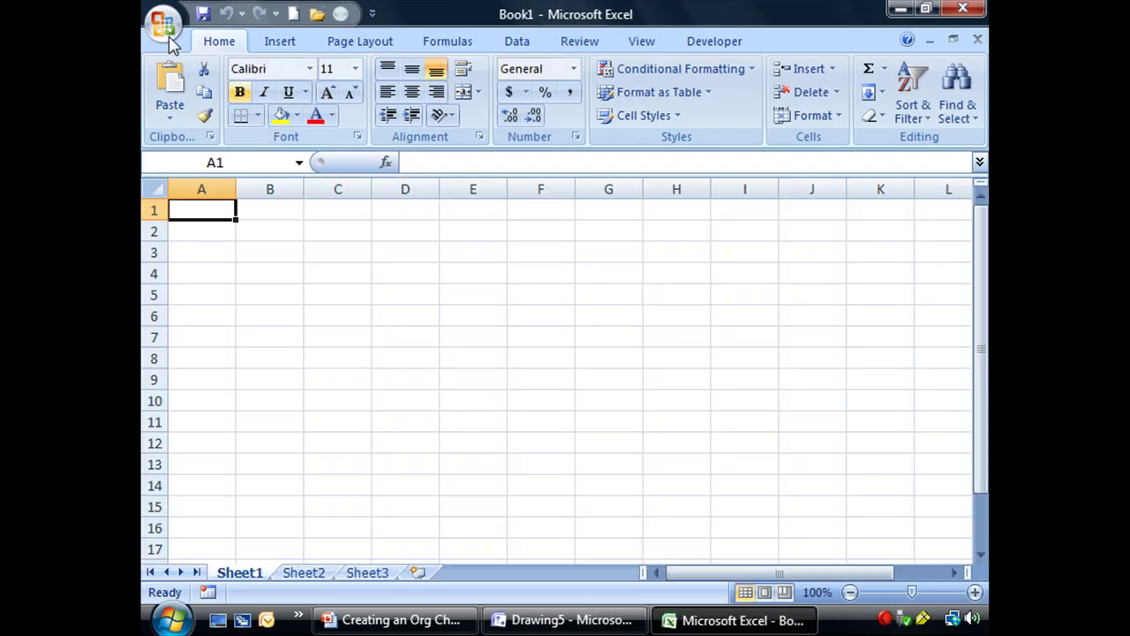
left_click(168, 33)
left_click(346, 86)
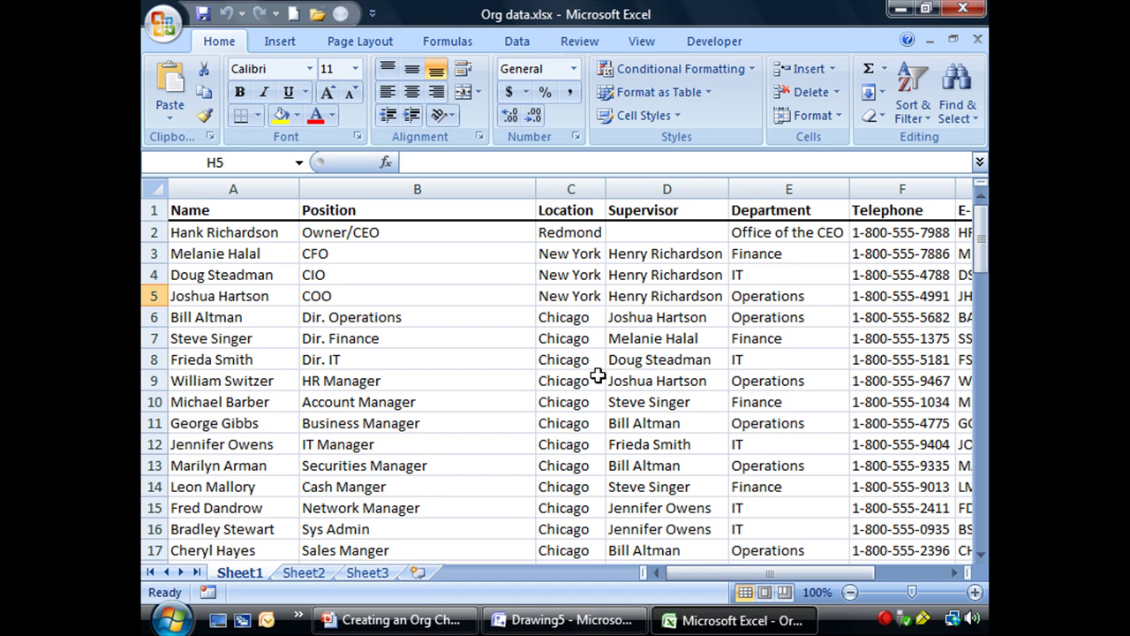
left_click(850, 592)
left_click(850, 592)
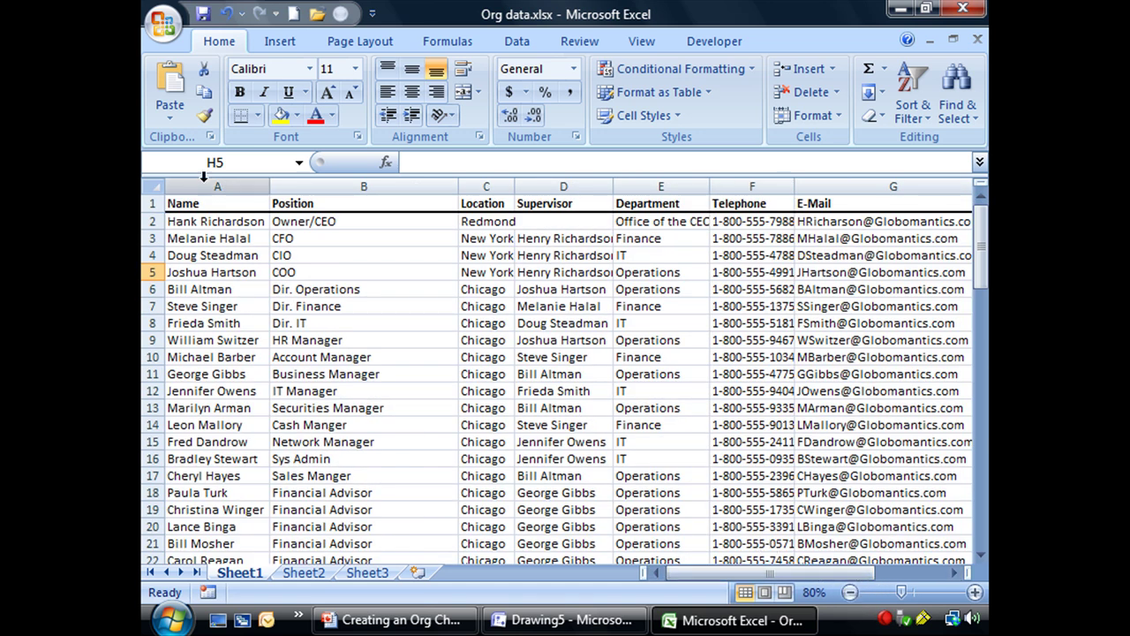
mouse_move(982, 265)
left_mouse_down()
mouse_move(982, 524)
mouse_move(982, 254)
left_mouse_up()
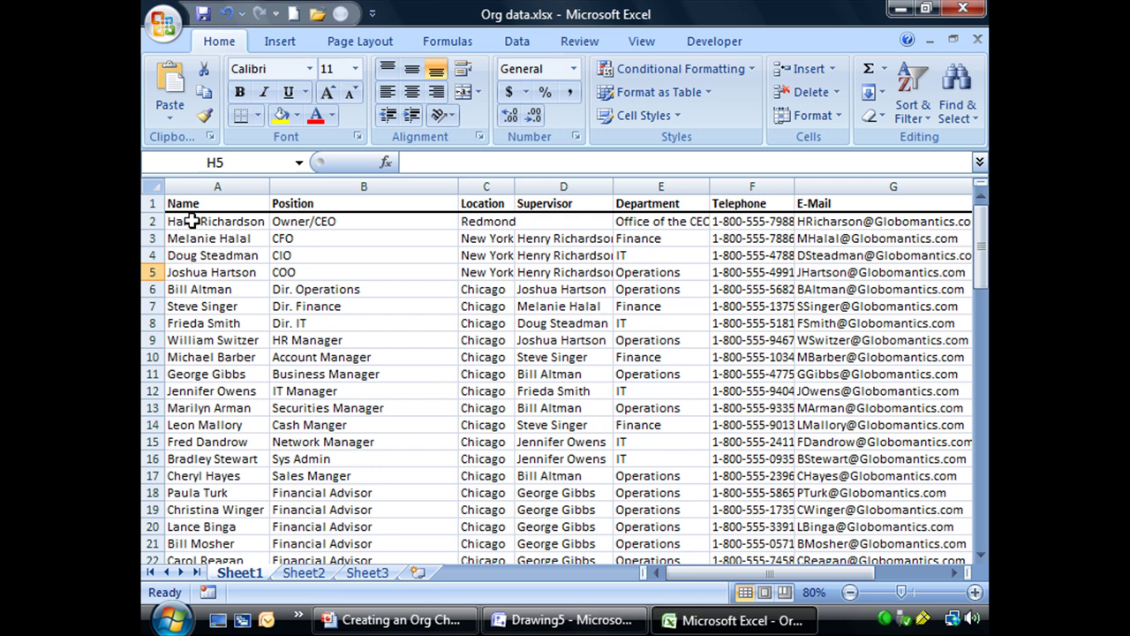
Inspect the CEO's row (Owner/CEO, Redmond) and widen the Department column to fit
left_click(192, 222)
left_click(293, 224)
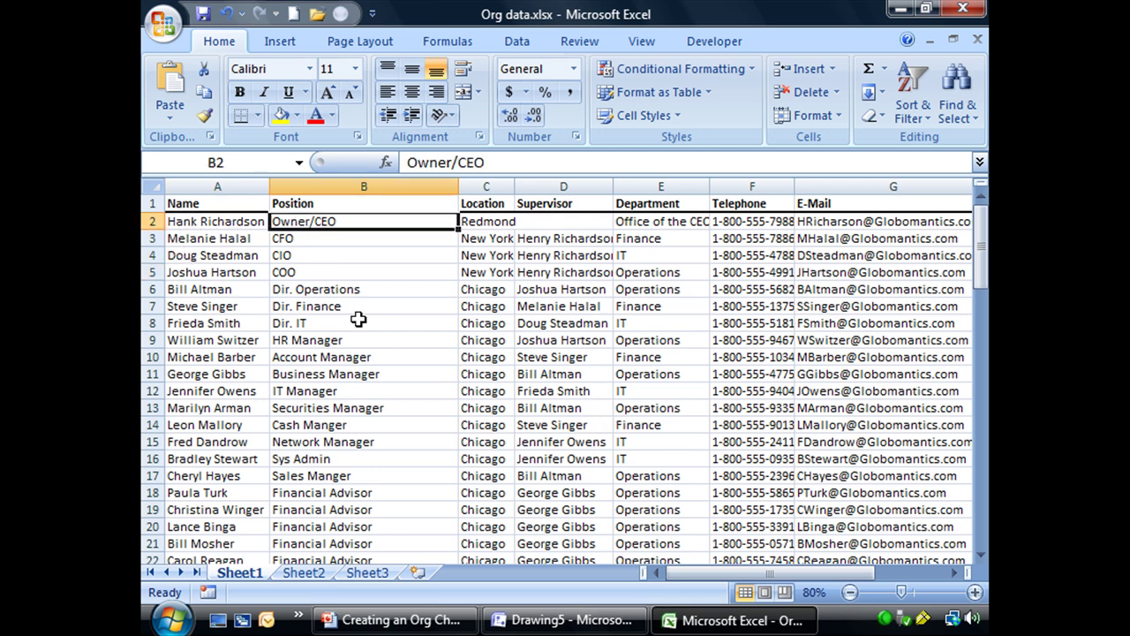
left_click(494, 231)
left_click(565, 203)
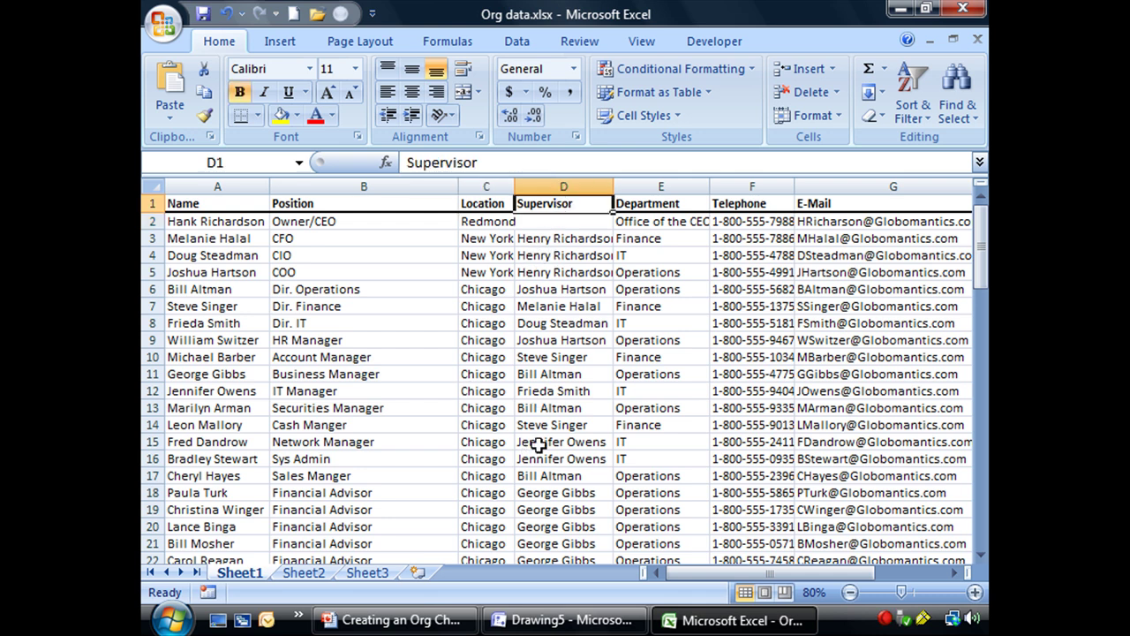
left_click(676, 221)
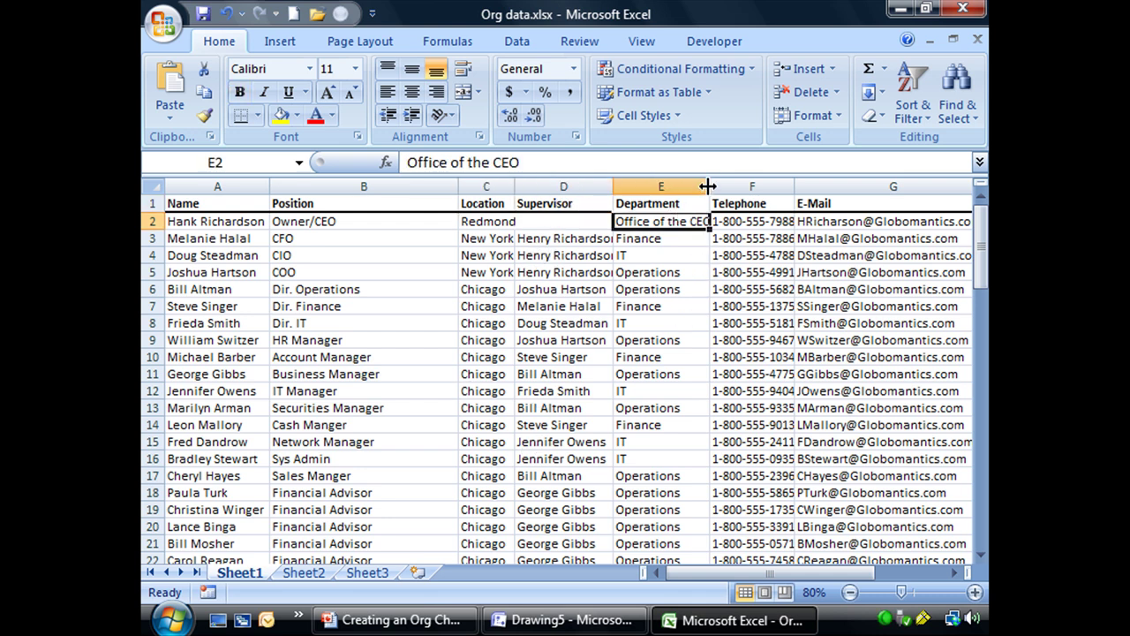
double_click(709, 182)
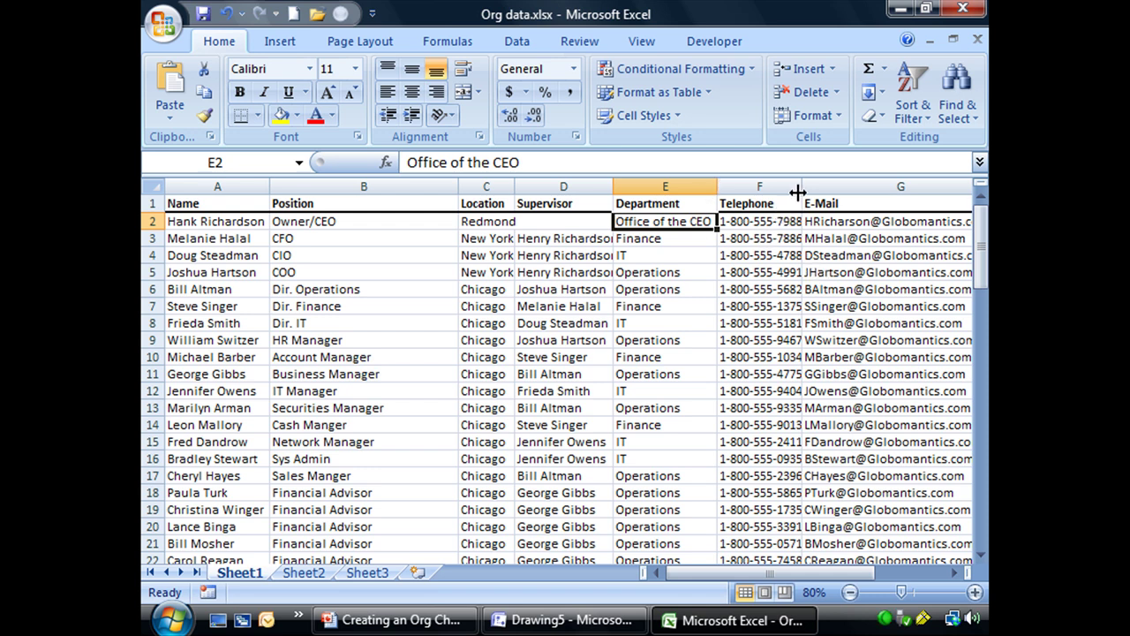
left_click_drag(800, 181, 800, 181)
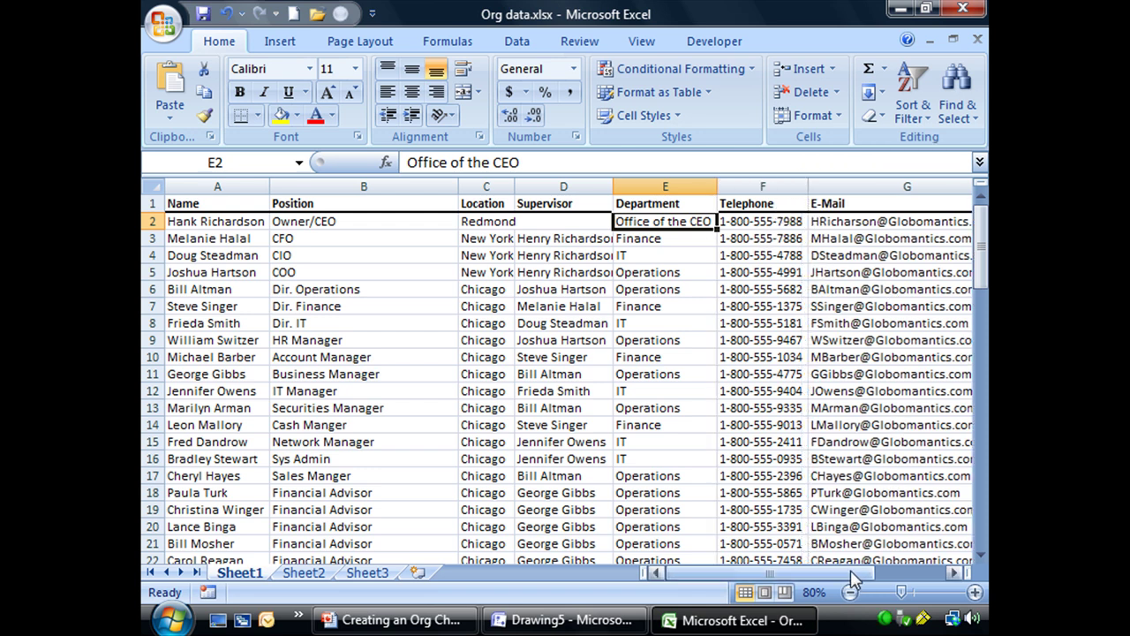
left_click_drag(850, 572, 786, 572)
scroll(364, 374, "down", 1)
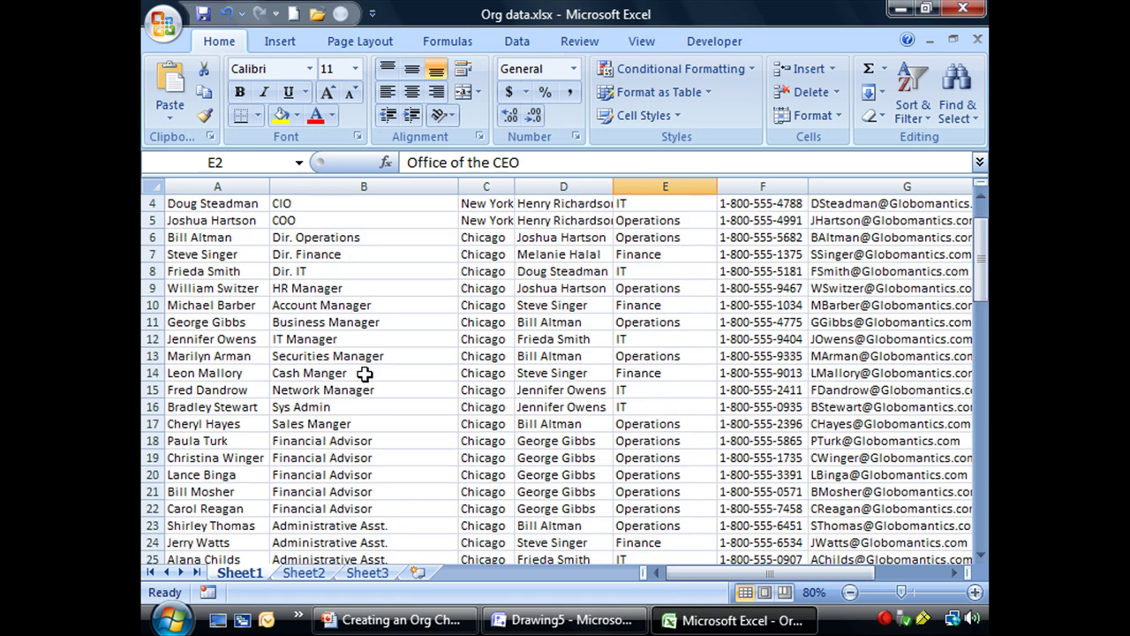
scroll(365, 374, "up", 1)
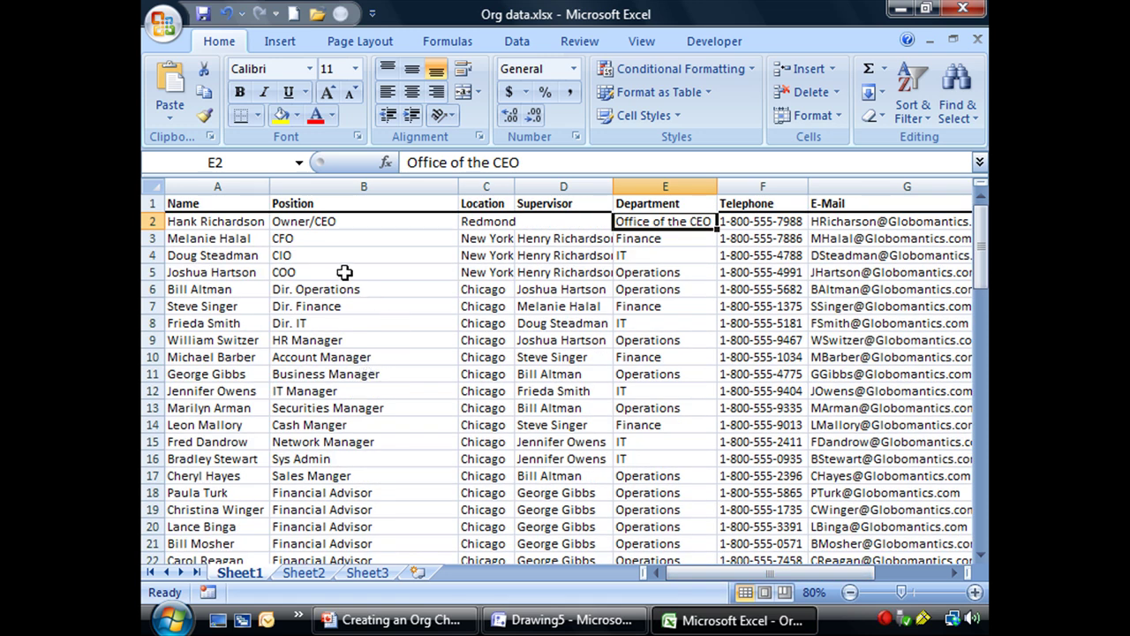
Review each column heading from Name to E-Mail, ending with the whole Supervisor column selected
left_click(518, 222)
left_click(500, 202)
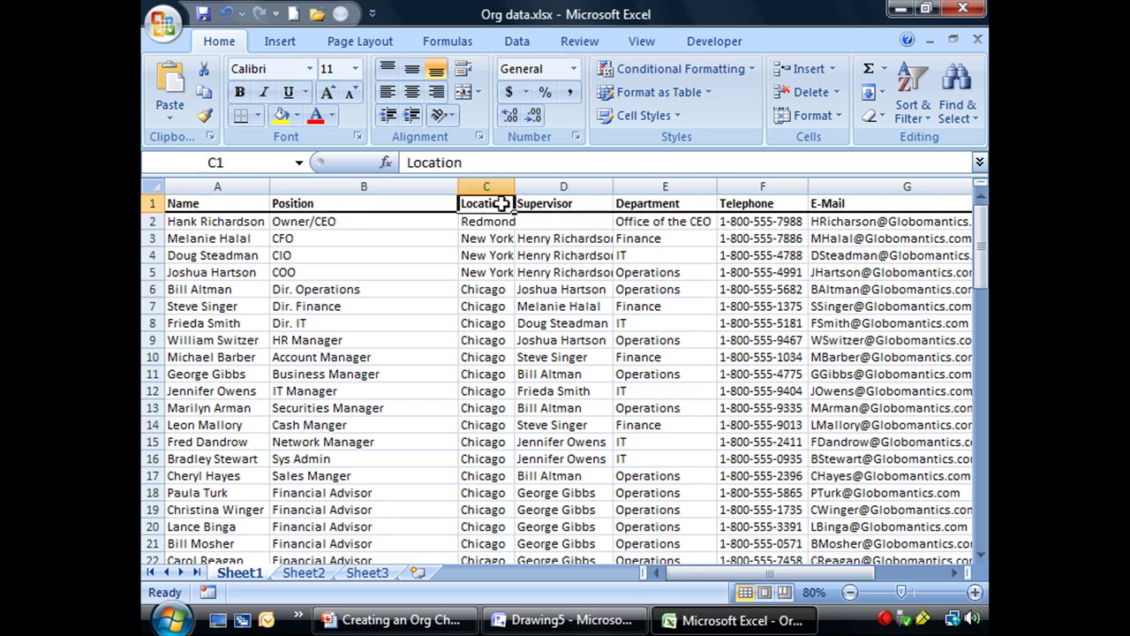
double_click(583, 203)
left_click(683, 206)
left_click(861, 206)
left_click(739, 203)
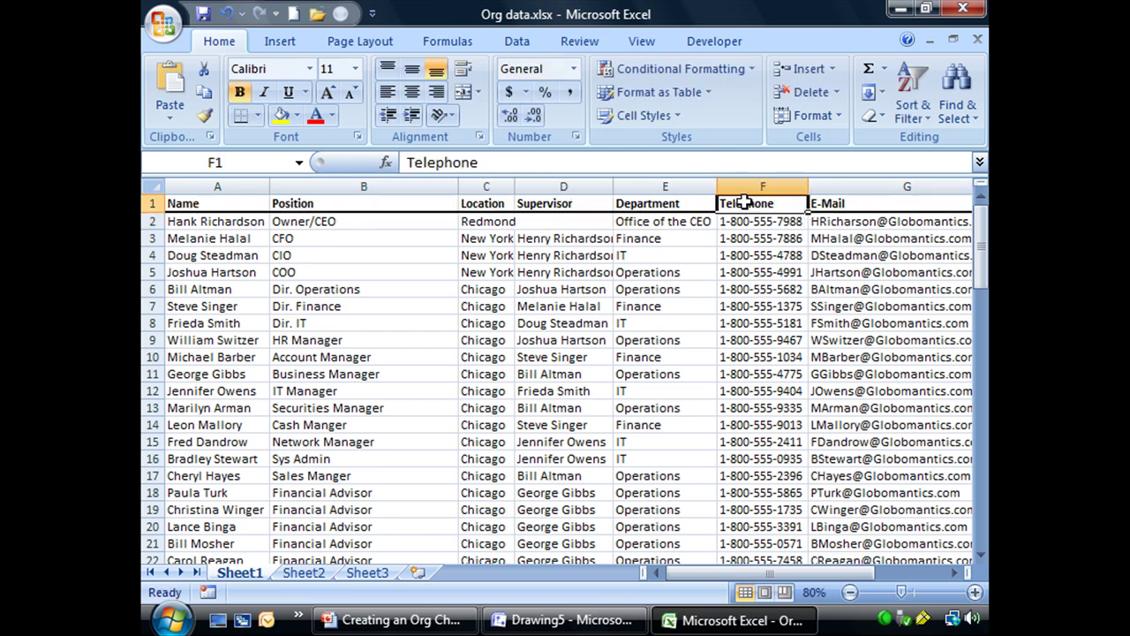
left_click(638, 206)
left_click(509, 205)
left_click(297, 206)
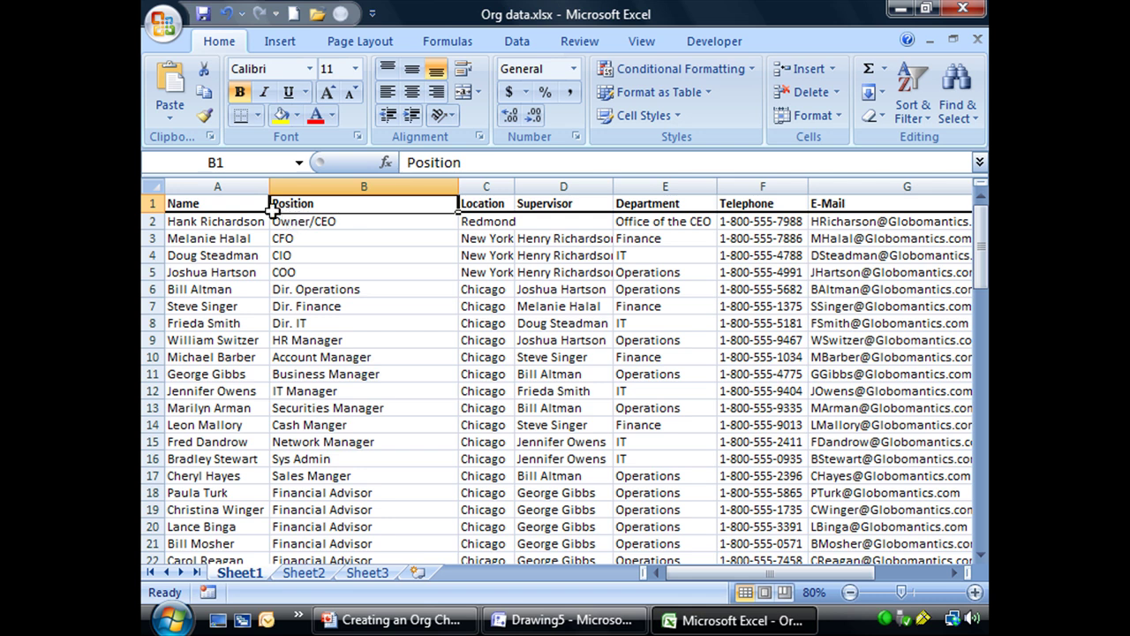
left_click(218, 206)
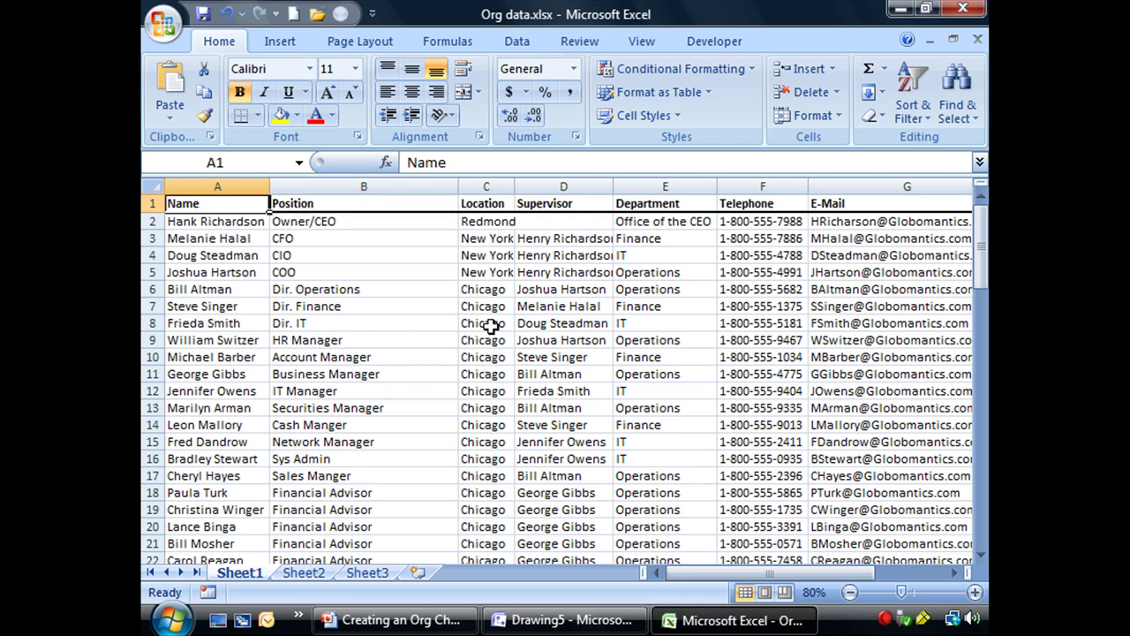
left_click(563, 187)
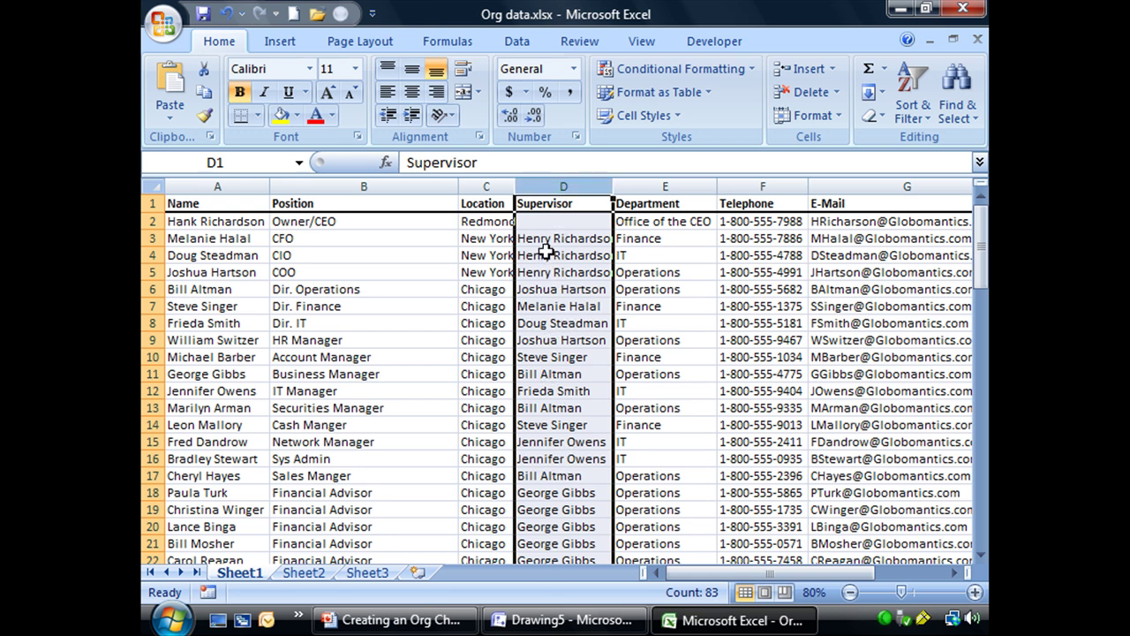
Select Supervisor heading cell D1, then close Excel and Org data.xlsx
left_click(558, 204)
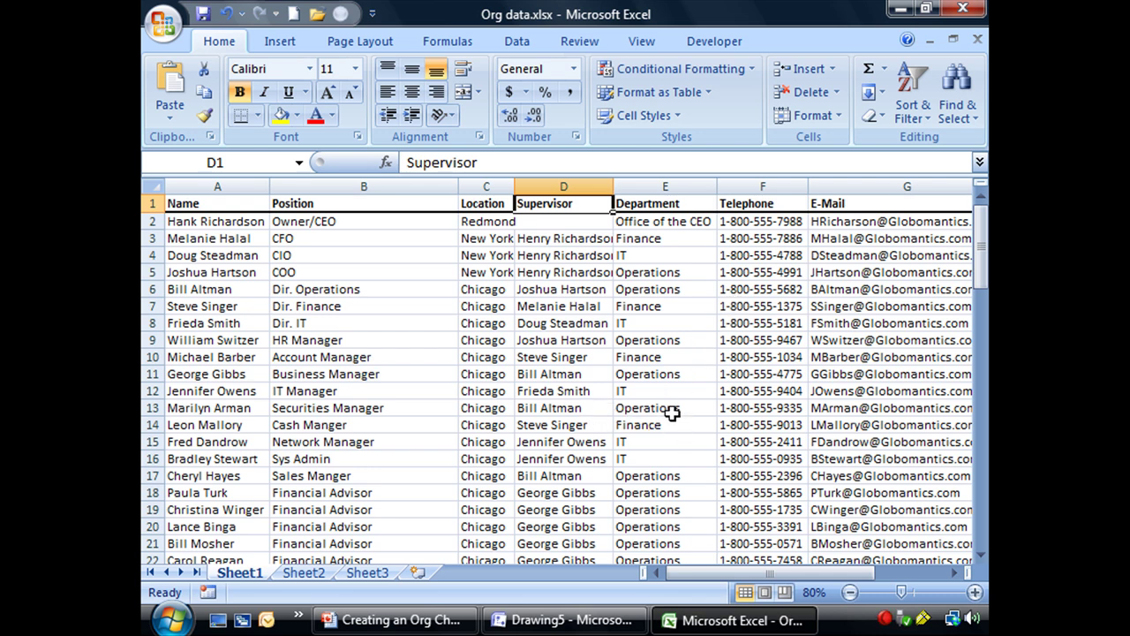
left_click(964, 11)
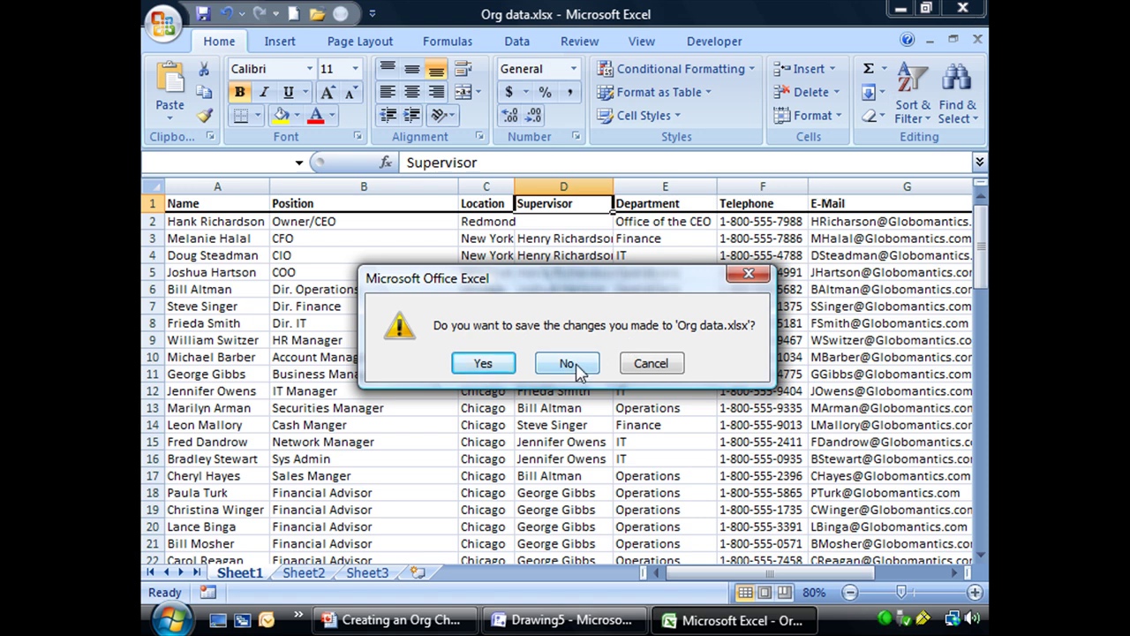
Discard the workbook changes, then map Name to names and Supervisor to reporting lines
left_click(567, 363)
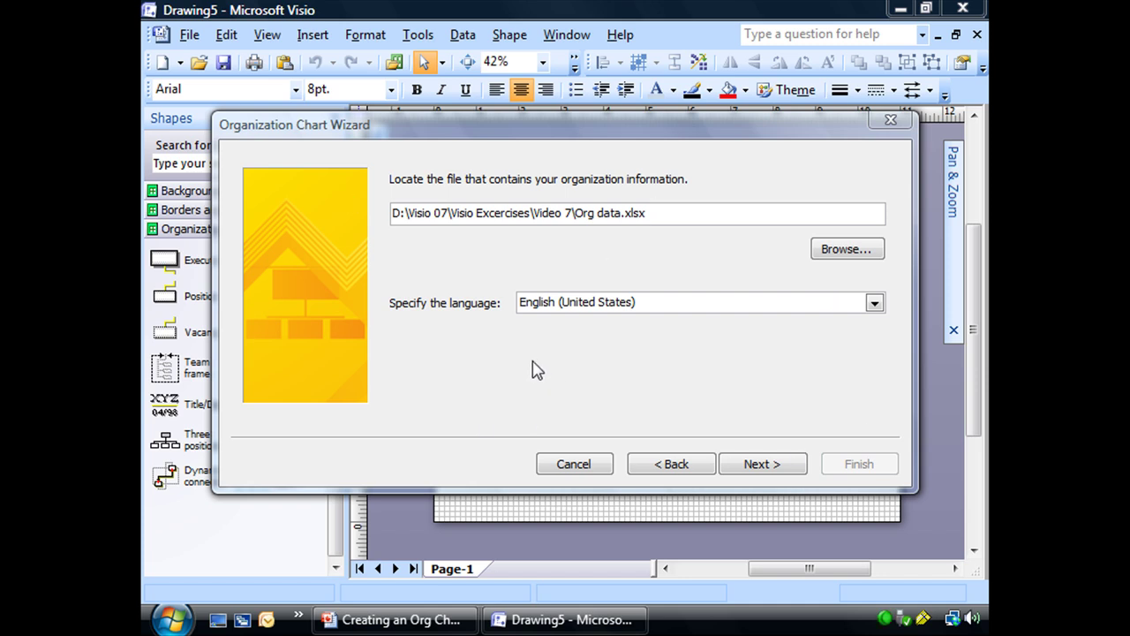
left_click(742, 467)
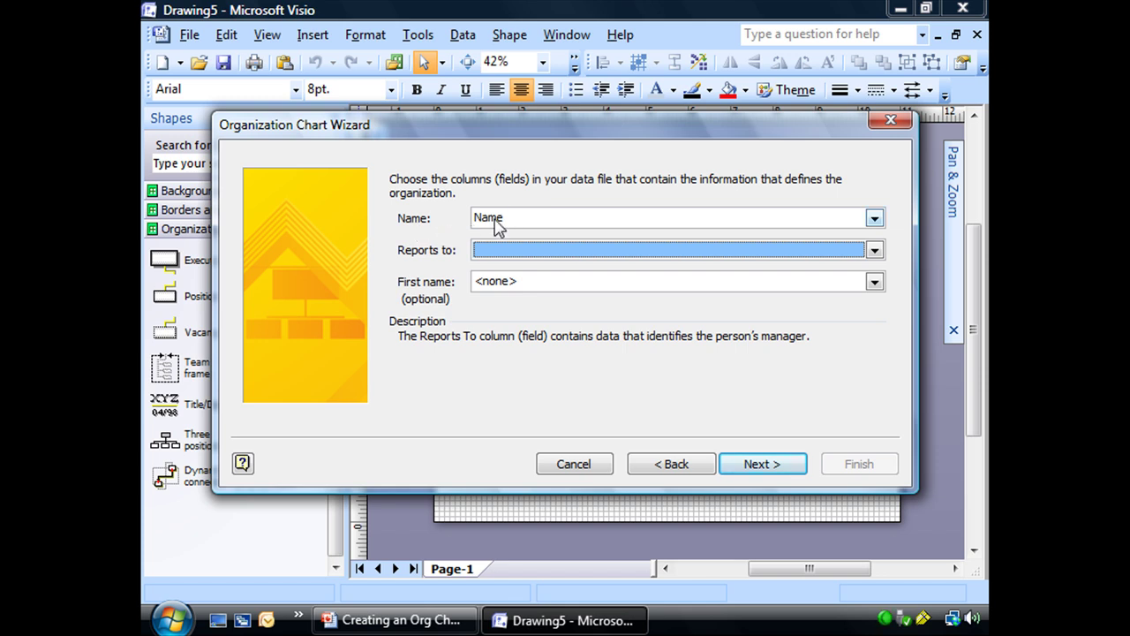
left_click(874, 219)
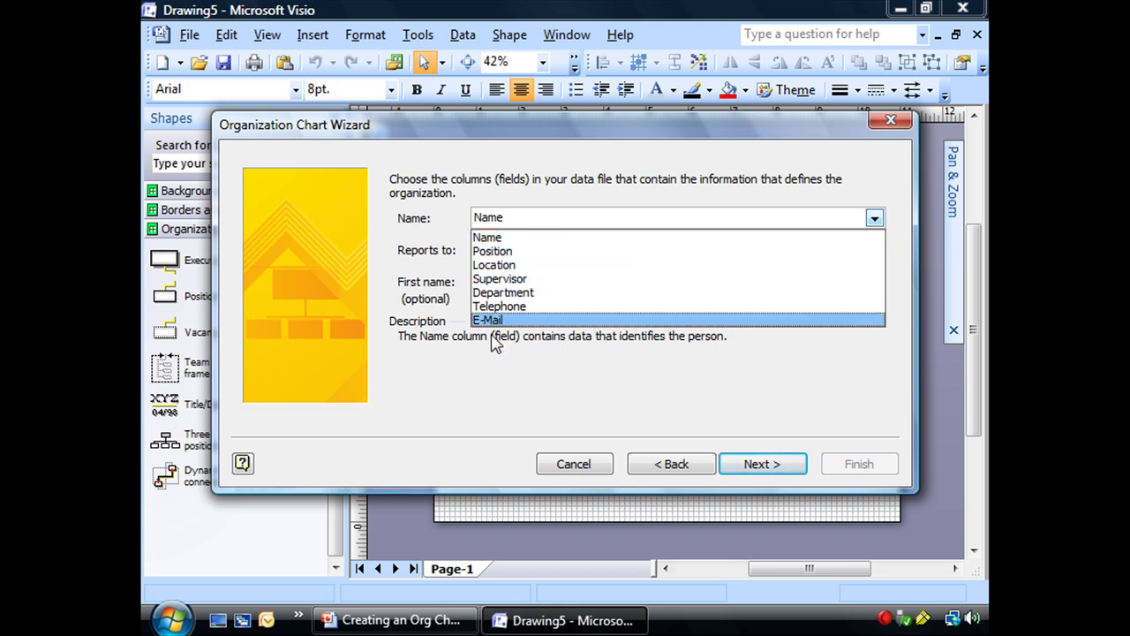
left_click(483, 241)
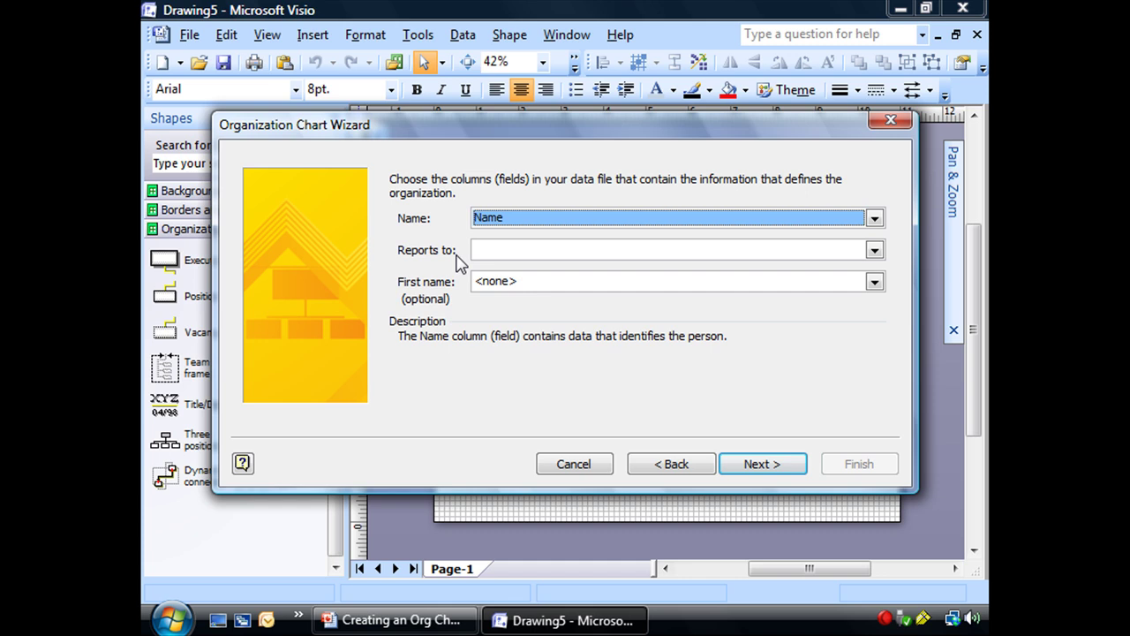
left_click(875, 252)
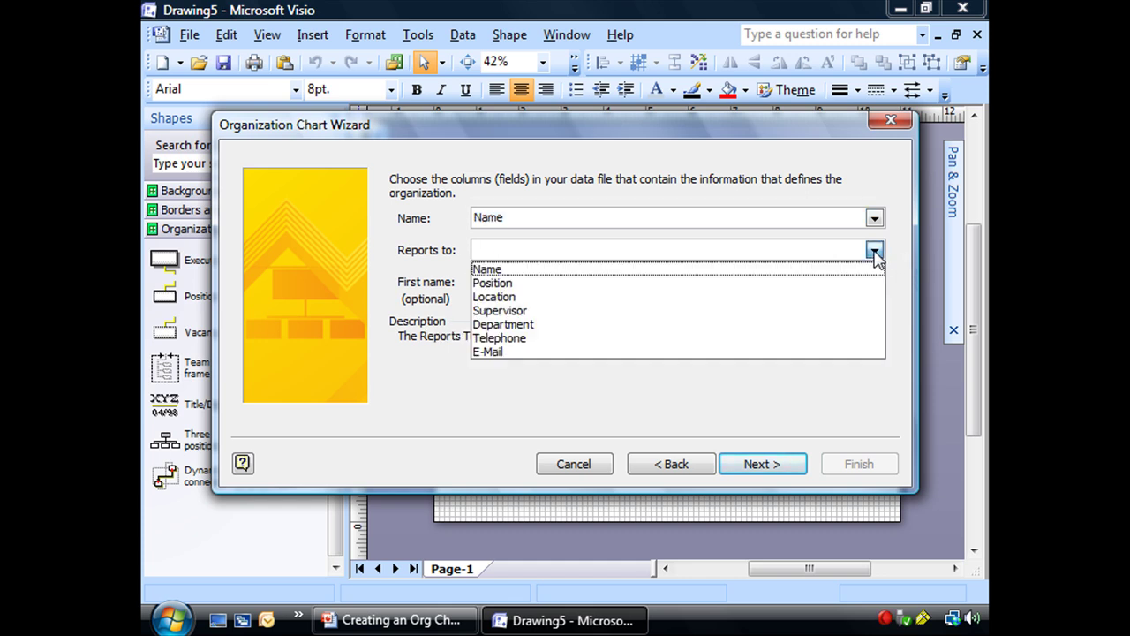
left_click(607, 311)
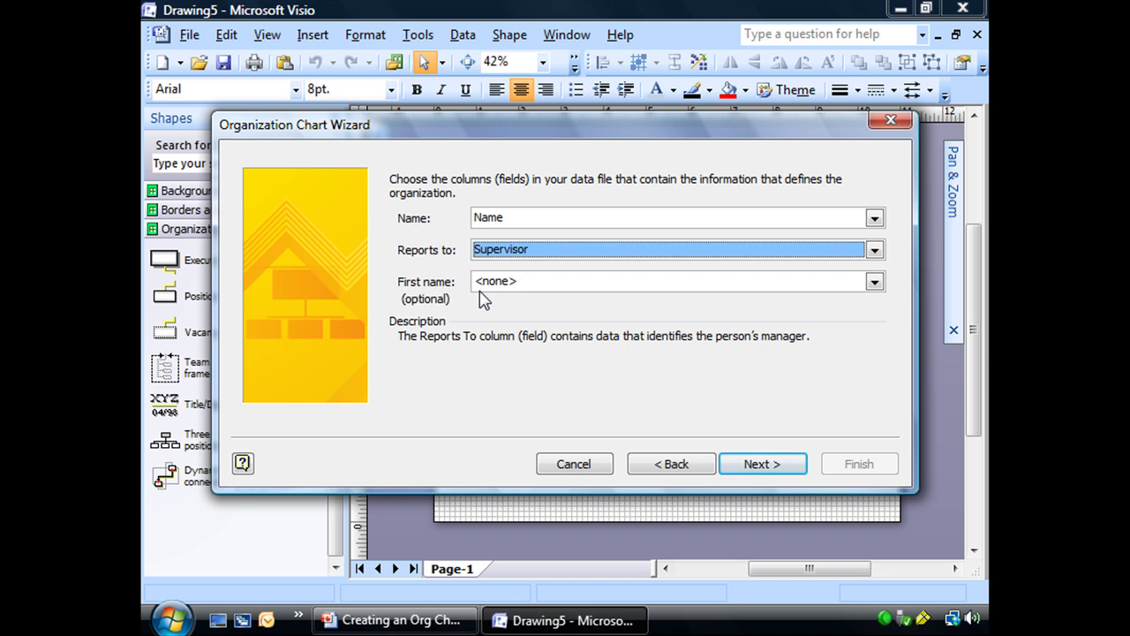
left_click(758, 468)
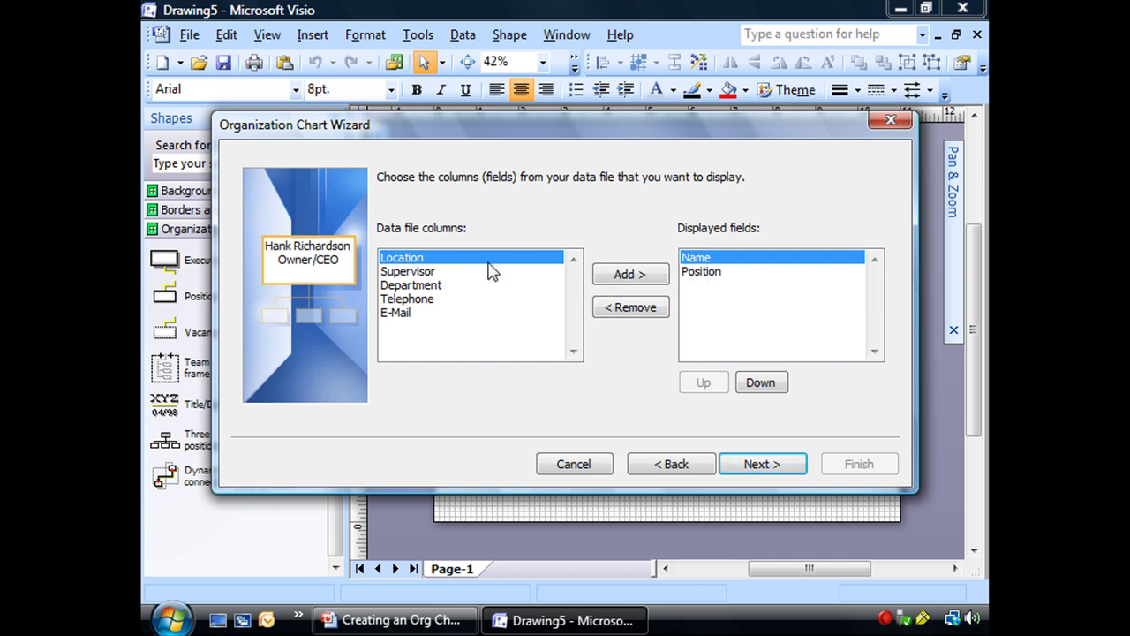
Add Location, Department, Supervisor, Telephone and E-Mail to the displayed fields
left_click(623, 276)
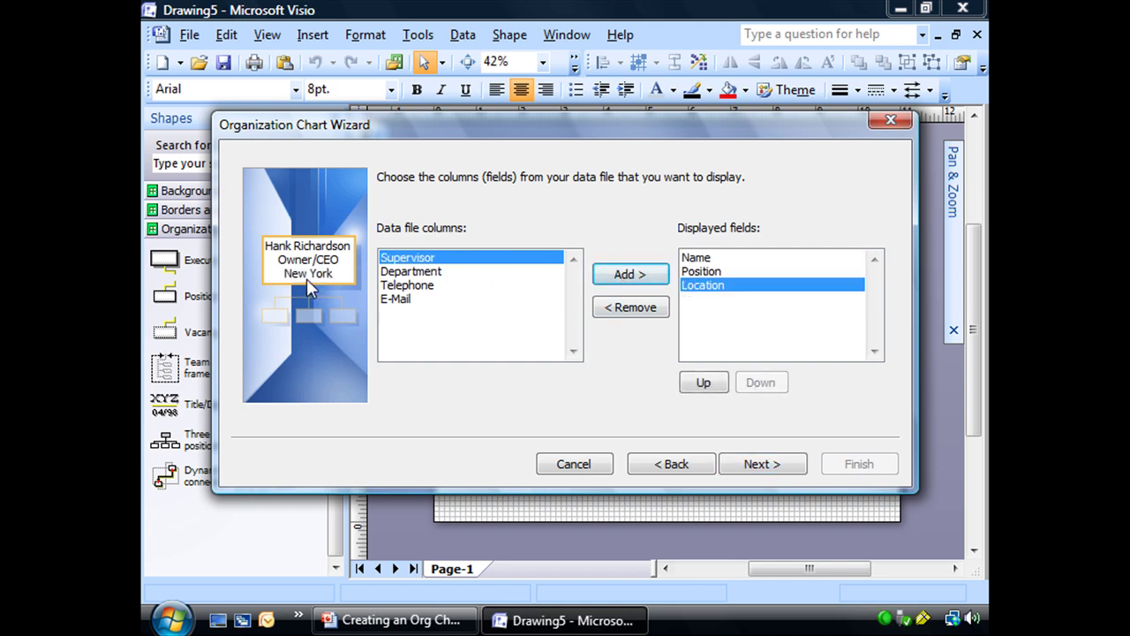
left_click(384, 273)
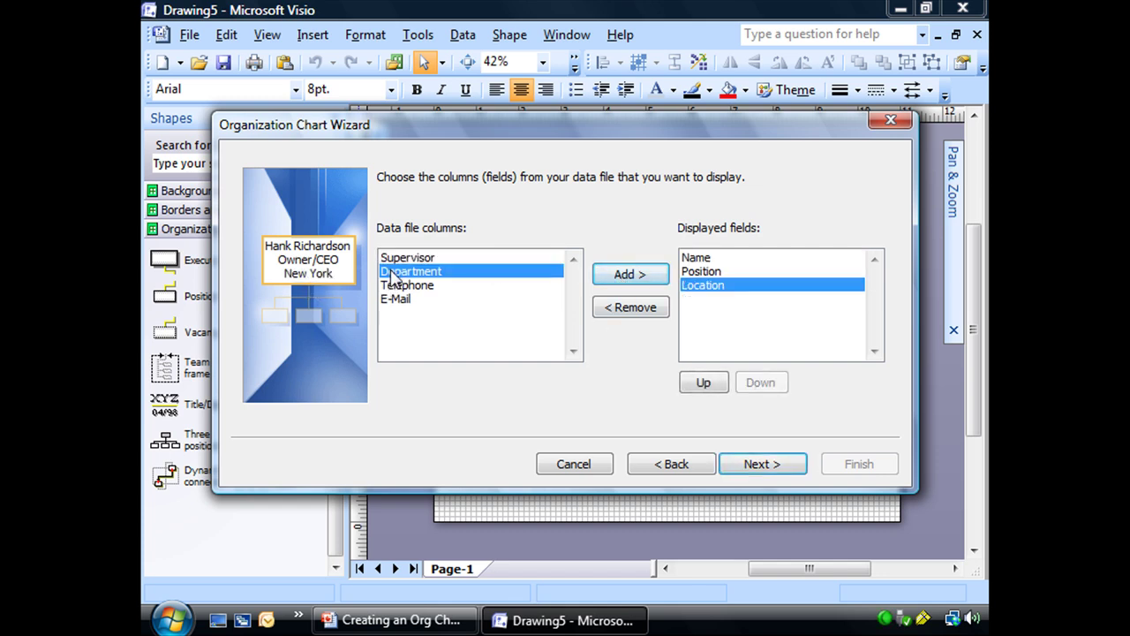
left_click(625, 276)
left_click(431, 258)
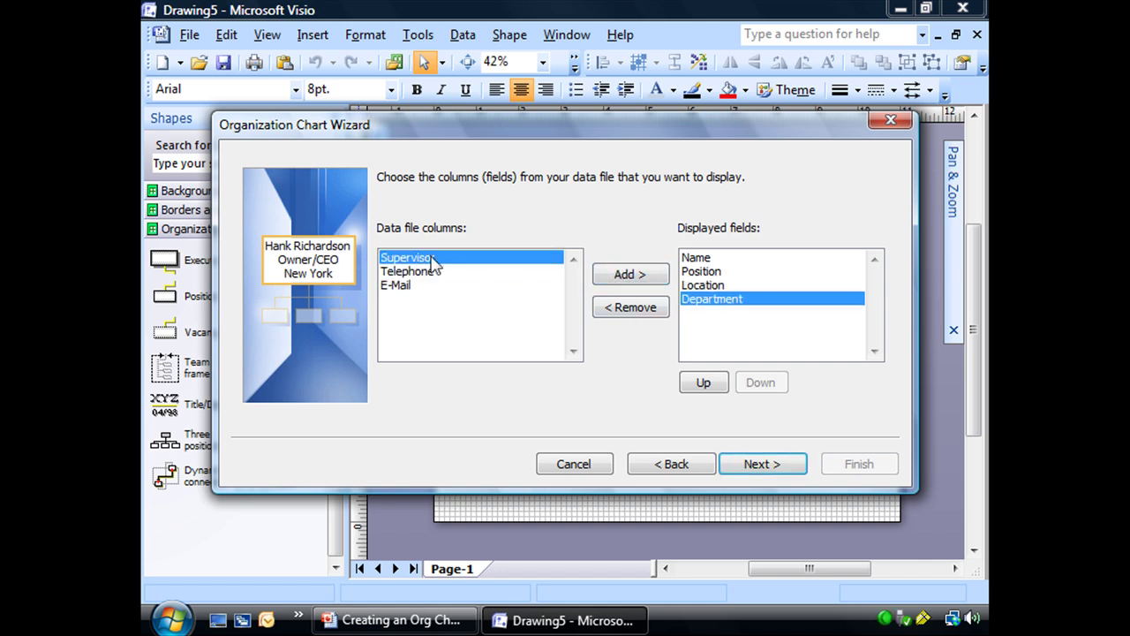
left_click(618, 279)
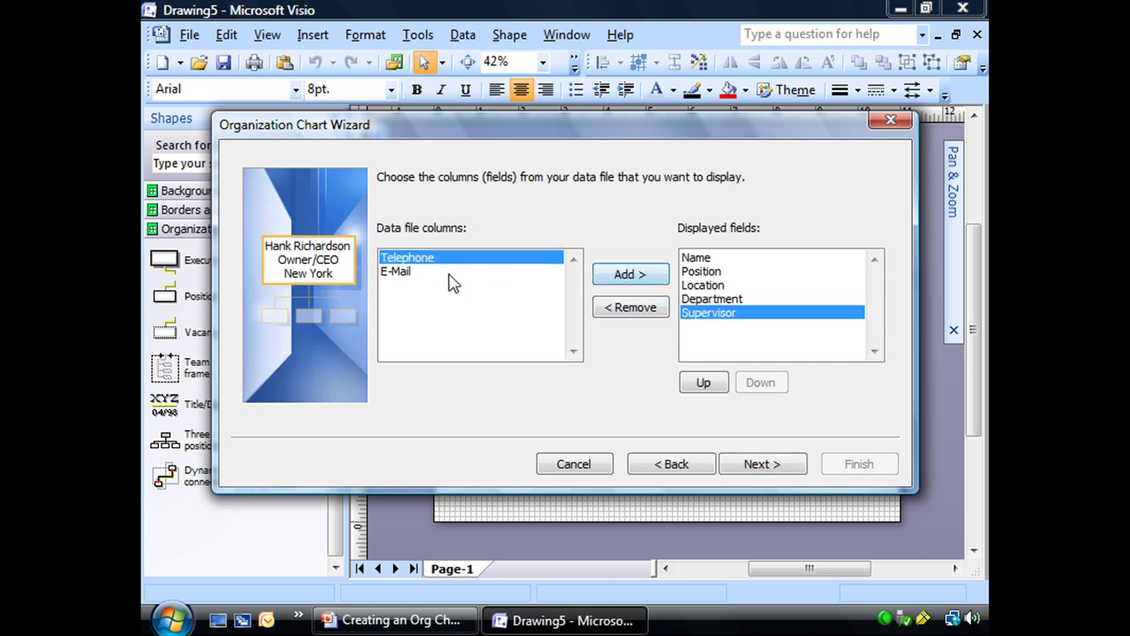
left_click(620, 281)
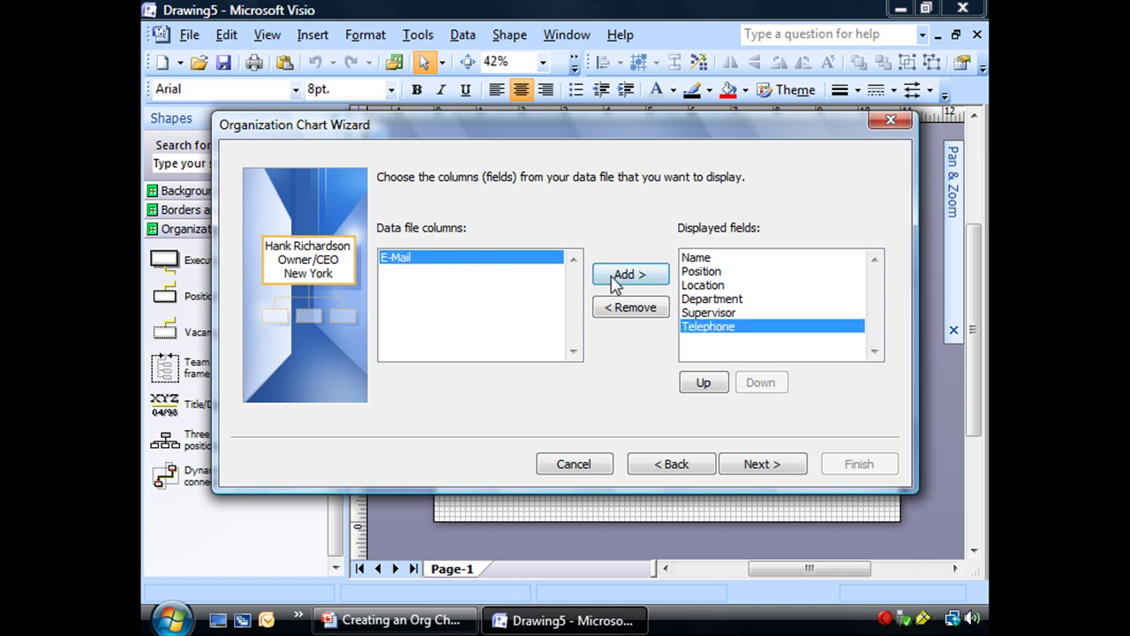
left_click(615, 283)
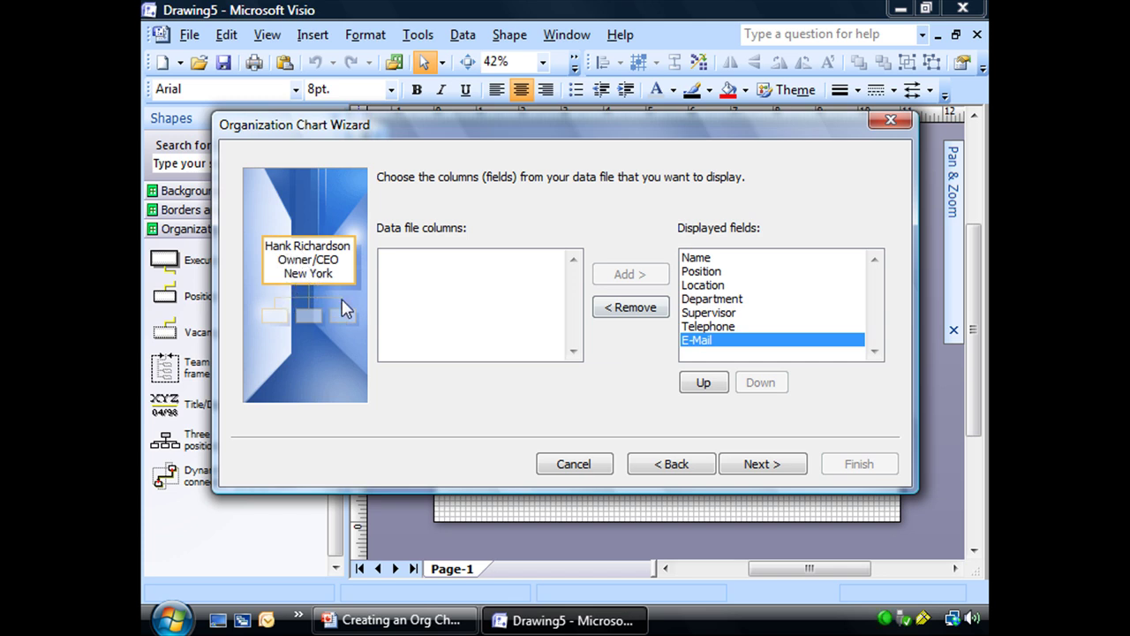
Remove those five fields again, try reordering, and keep Name above Position
left_click(629, 314)
left_click(628, 314)
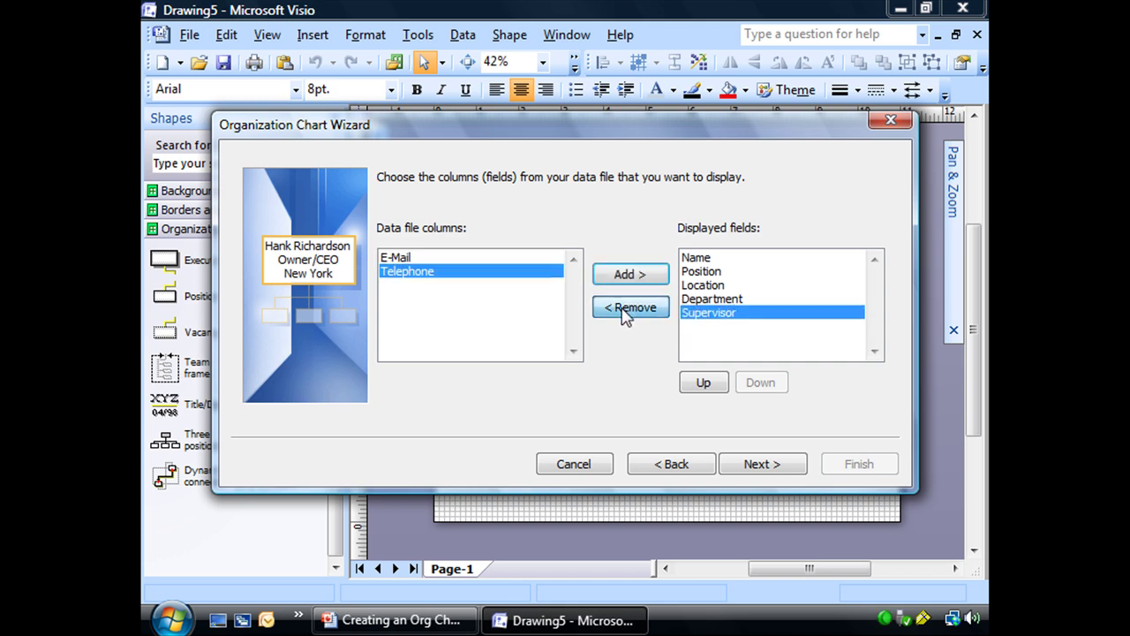
left_click(628, 316)
left_click(627, 316)
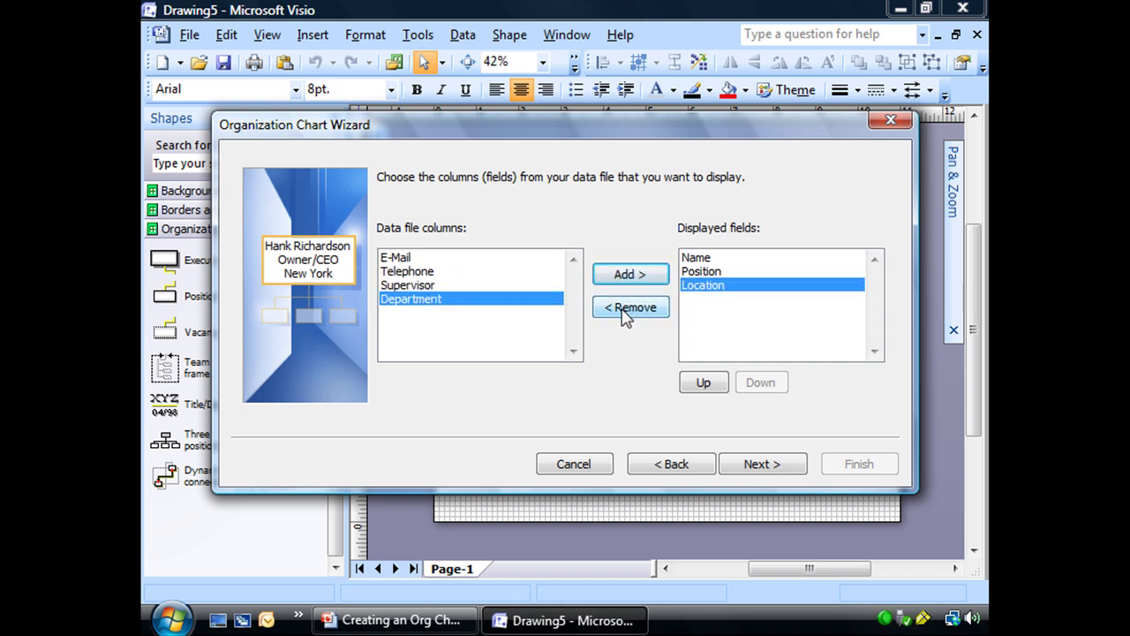
left_click(625, 311)
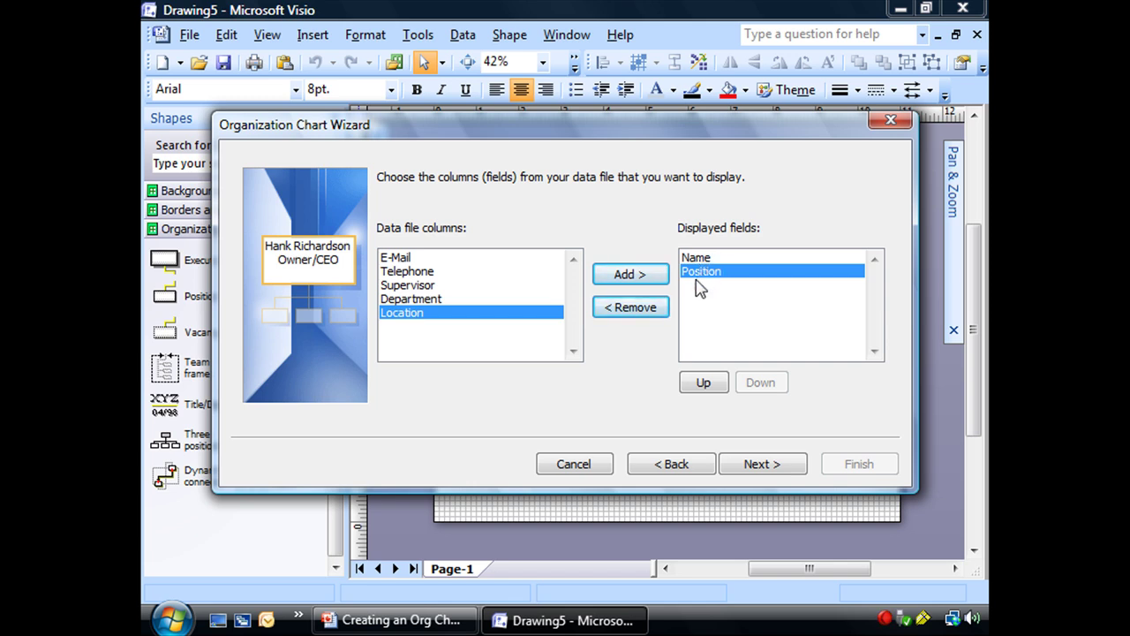
left_click(705, 383)
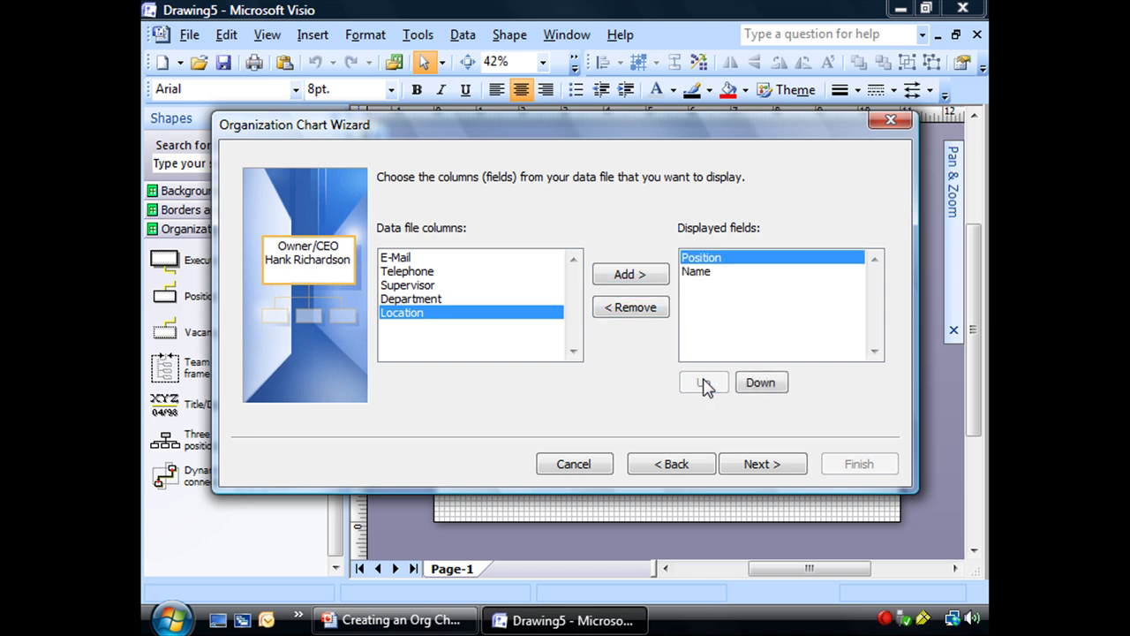
left_click(763, 385)
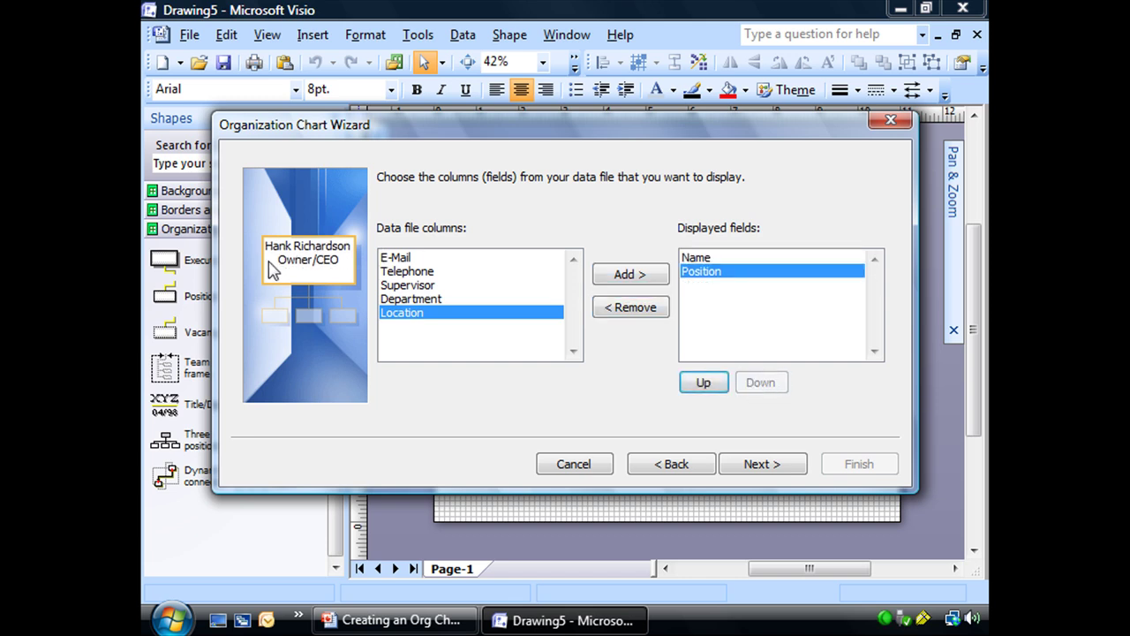
left_click(762, 466)
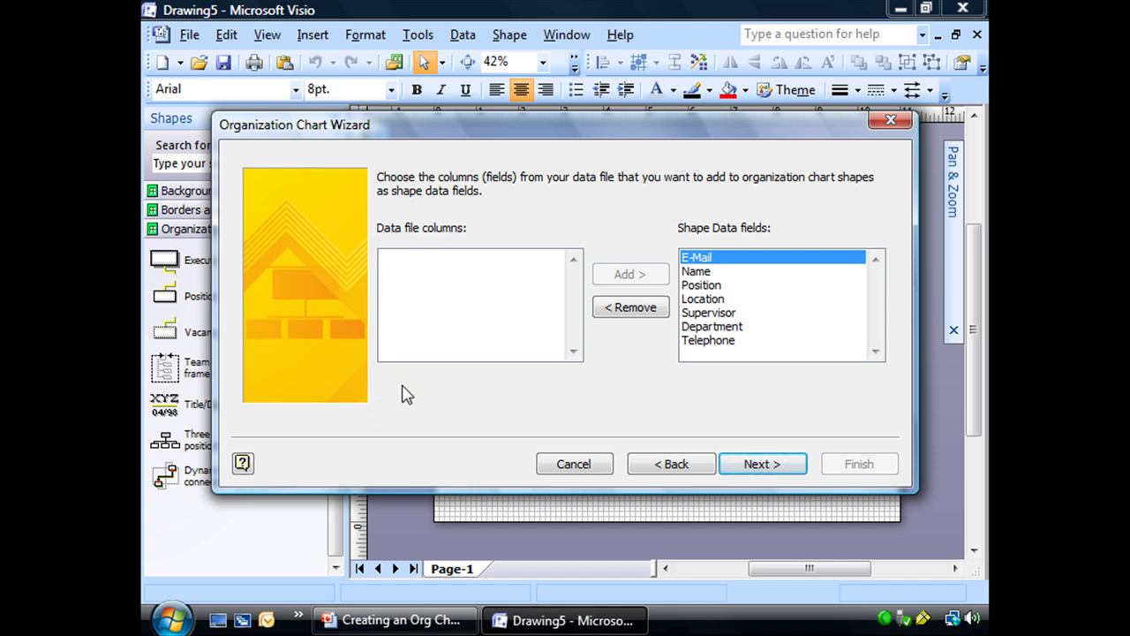
Clear all shape data fields and revisit the displayed-fields step before returning
left_click(629, 309)
left_click(627, 309)
left_click(628, 309)
left_click(629, 309)
left_click(629, 309)
left_click(629, 309)
left_click(628, 309)
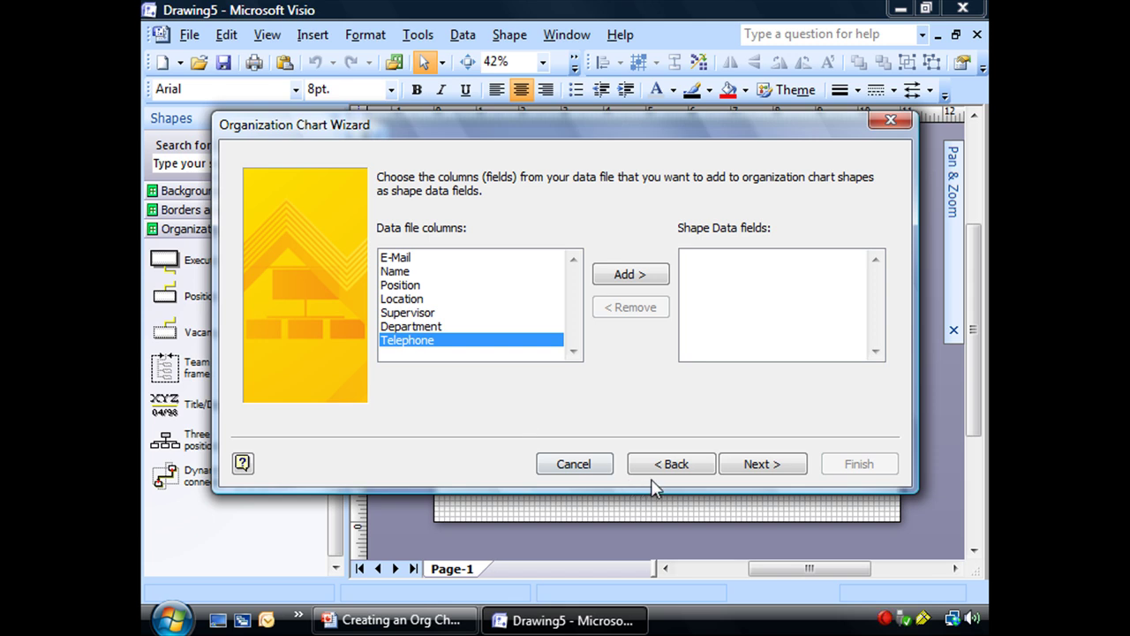
left_click(684, 465)
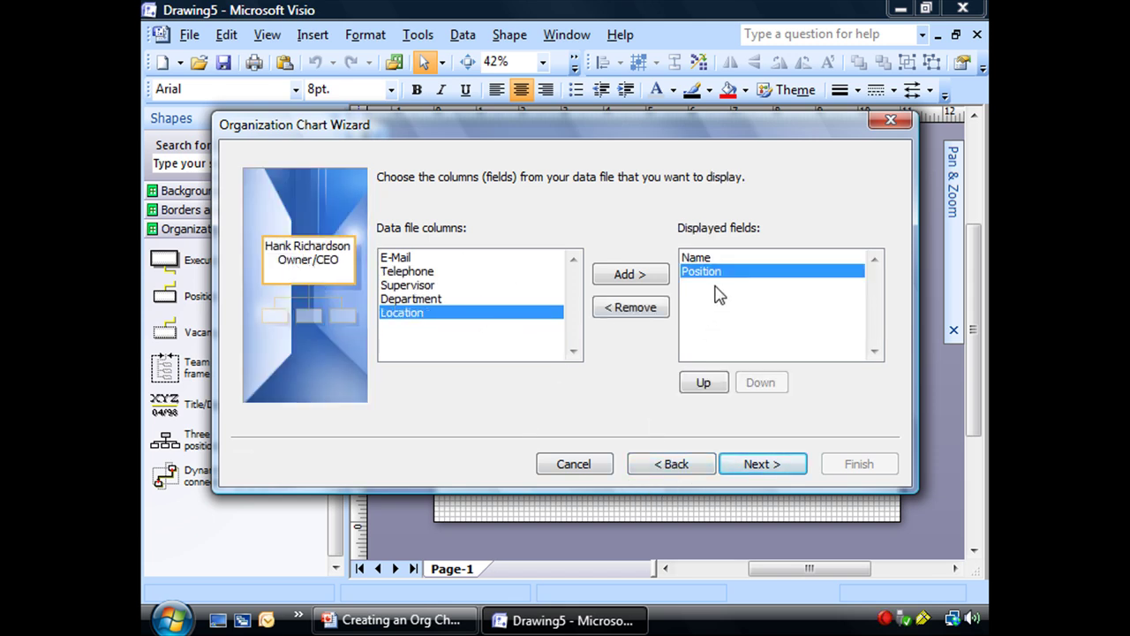
left_click(752, 468)
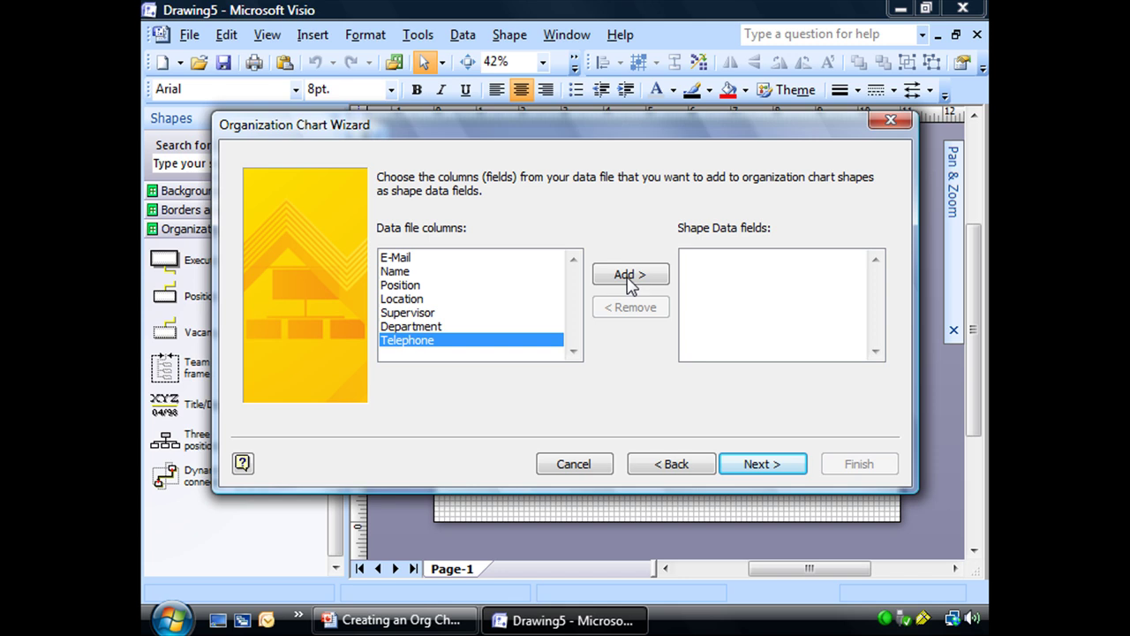
Add Name, Position, Supervisor, Department and Telephone as shape data, leaving E-Mail out
left_click(391, 259)
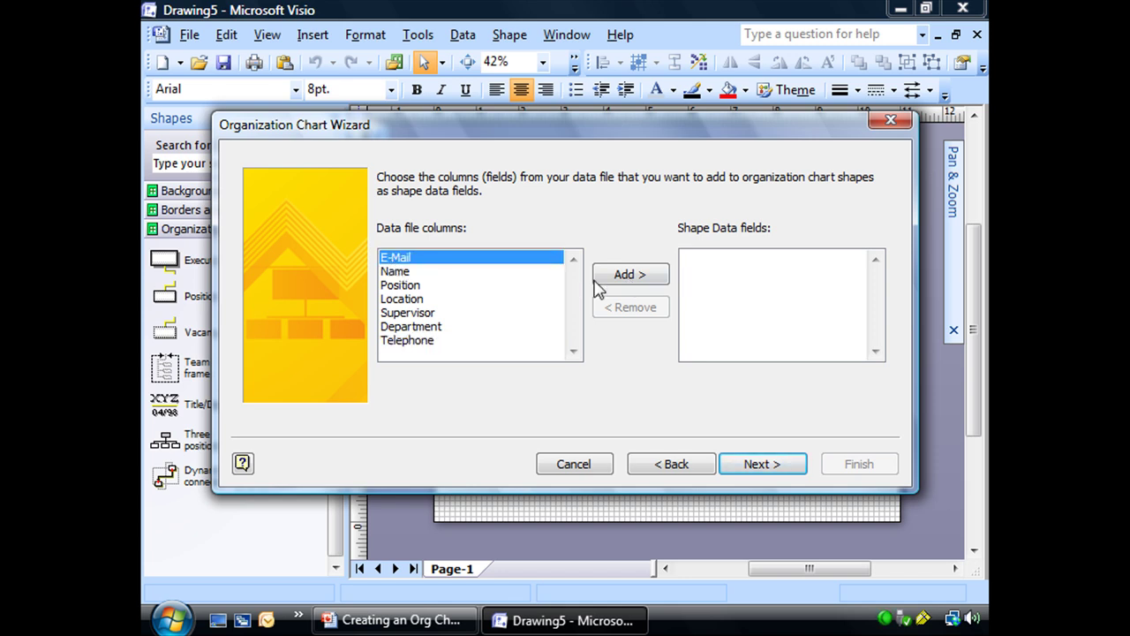
left_click(621, 276)
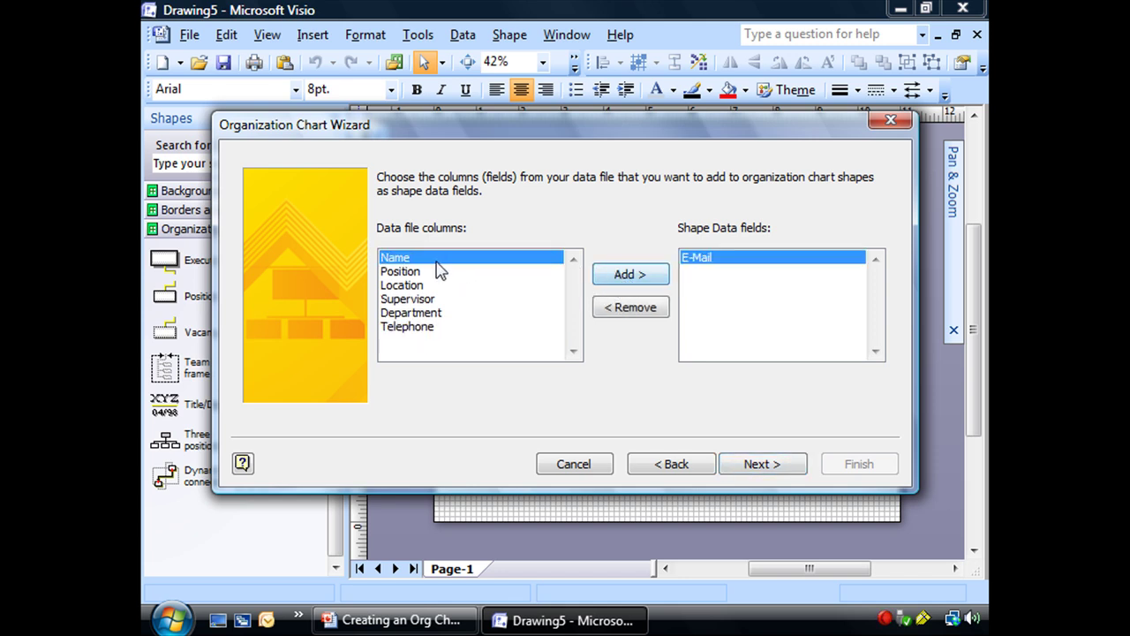
left_click(625, 276)
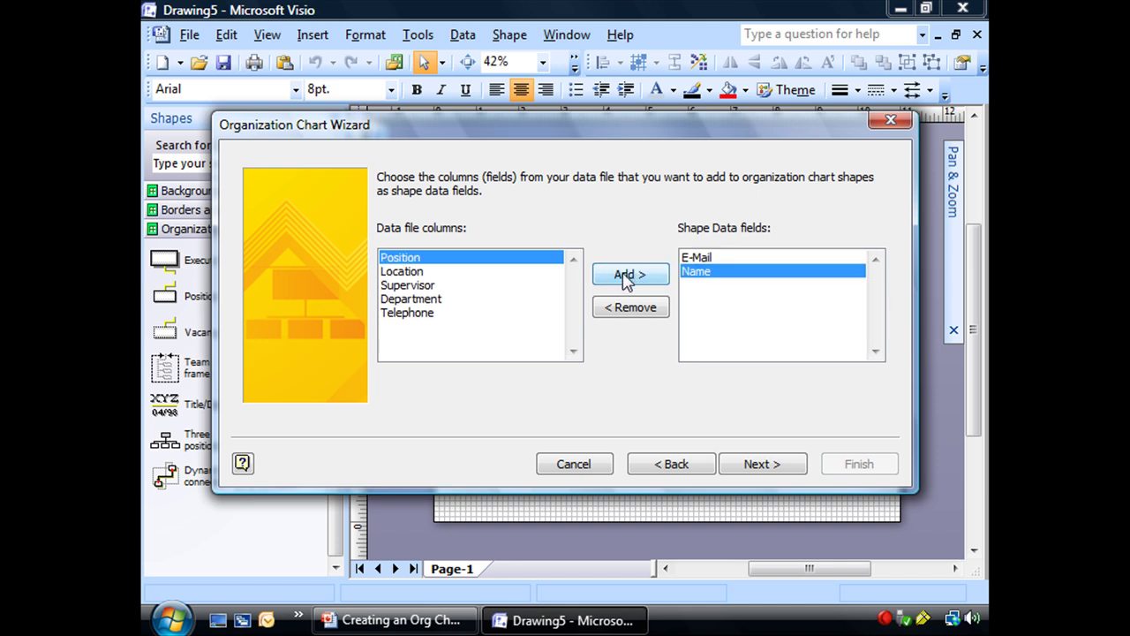
left_click(624, 278)
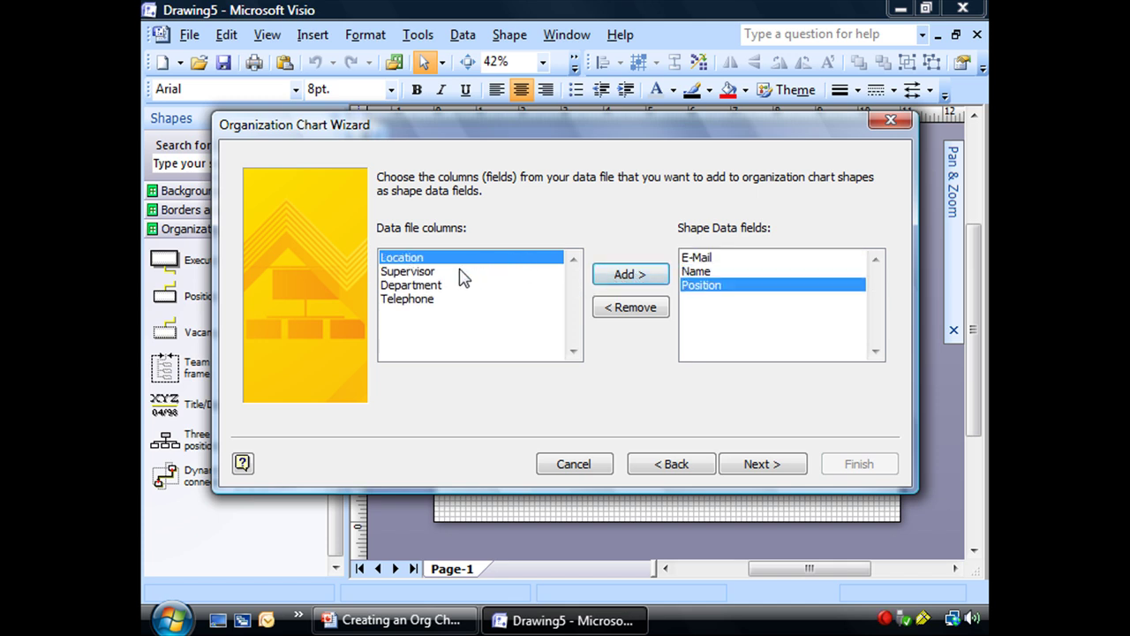
left_click(430, 273)
left_click(626, 275)
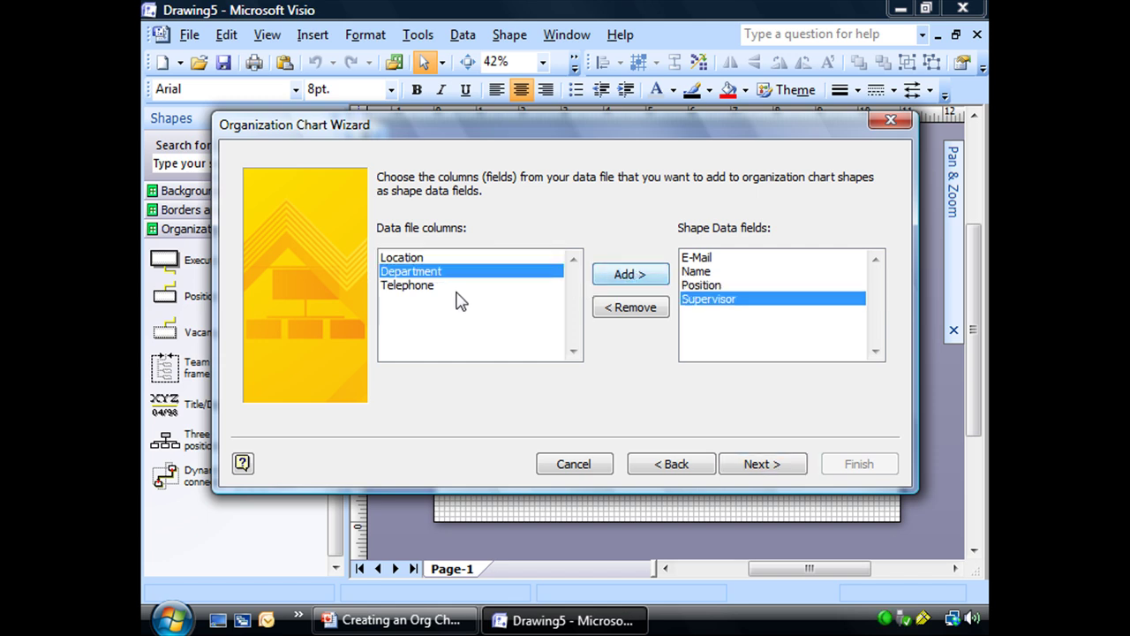
left_click(618, 277)
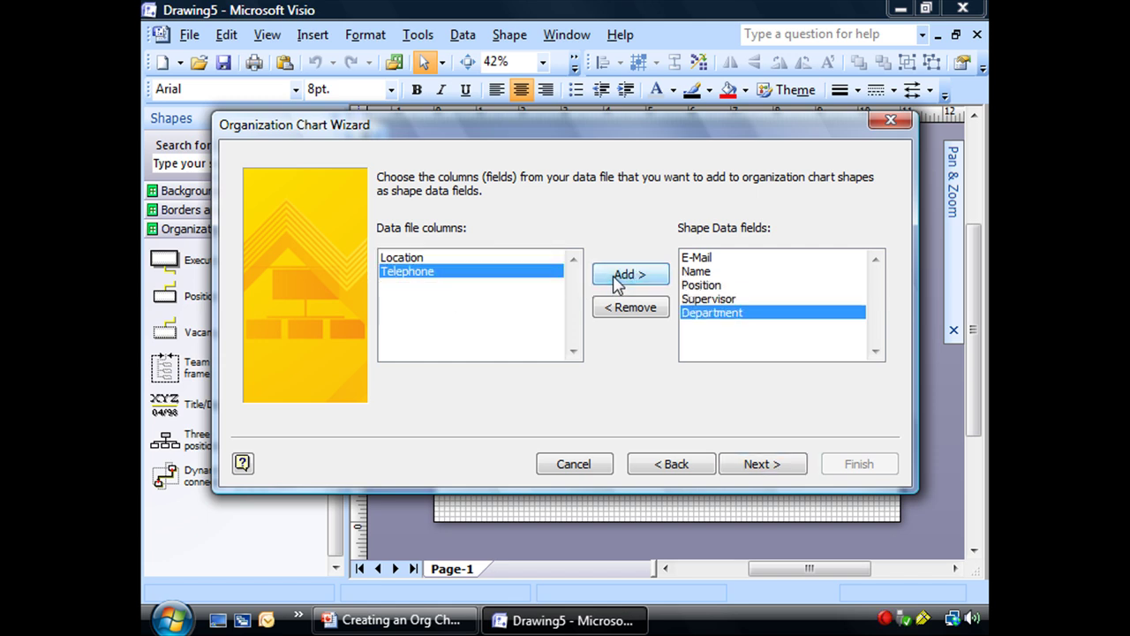
left_click(618, 278)
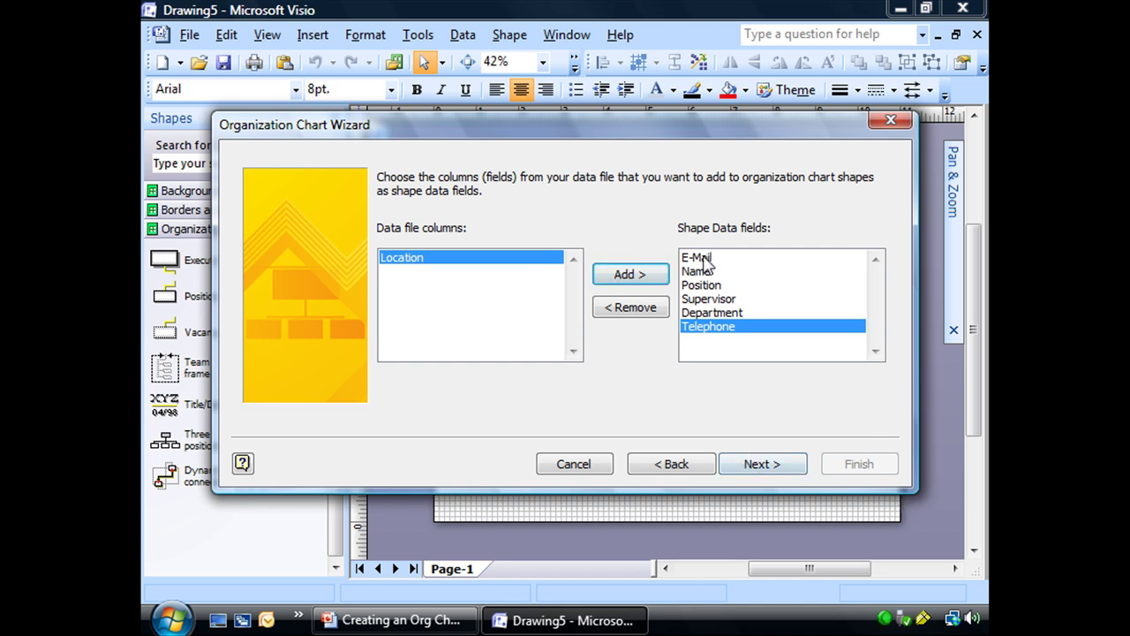
left_click(704, 259)
left_click(638, 309)
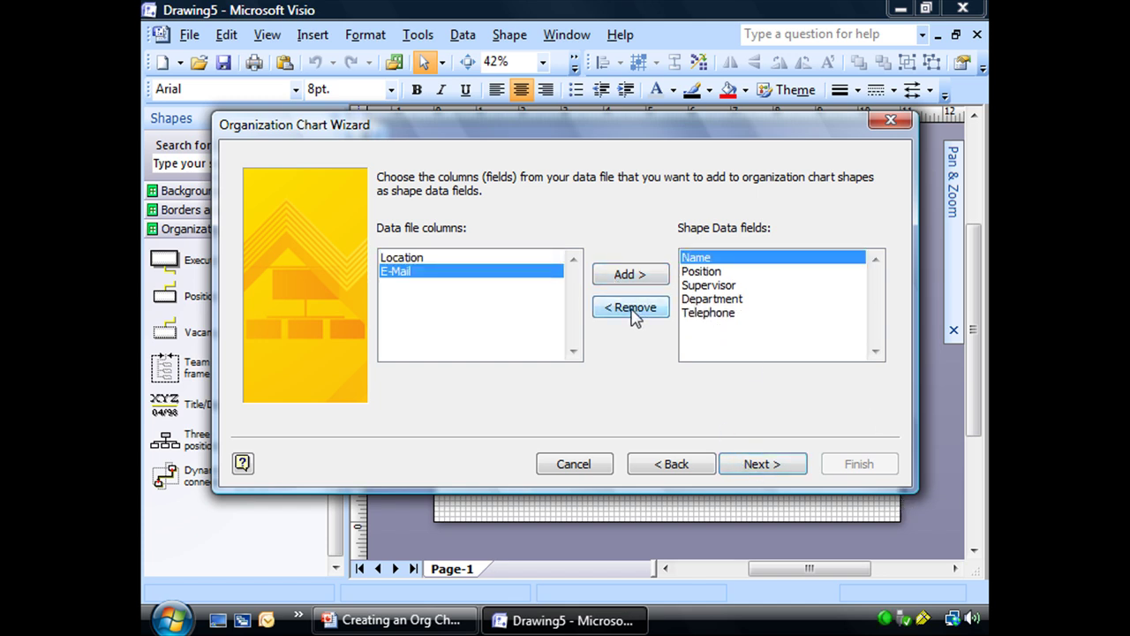
left_click(751, 468)
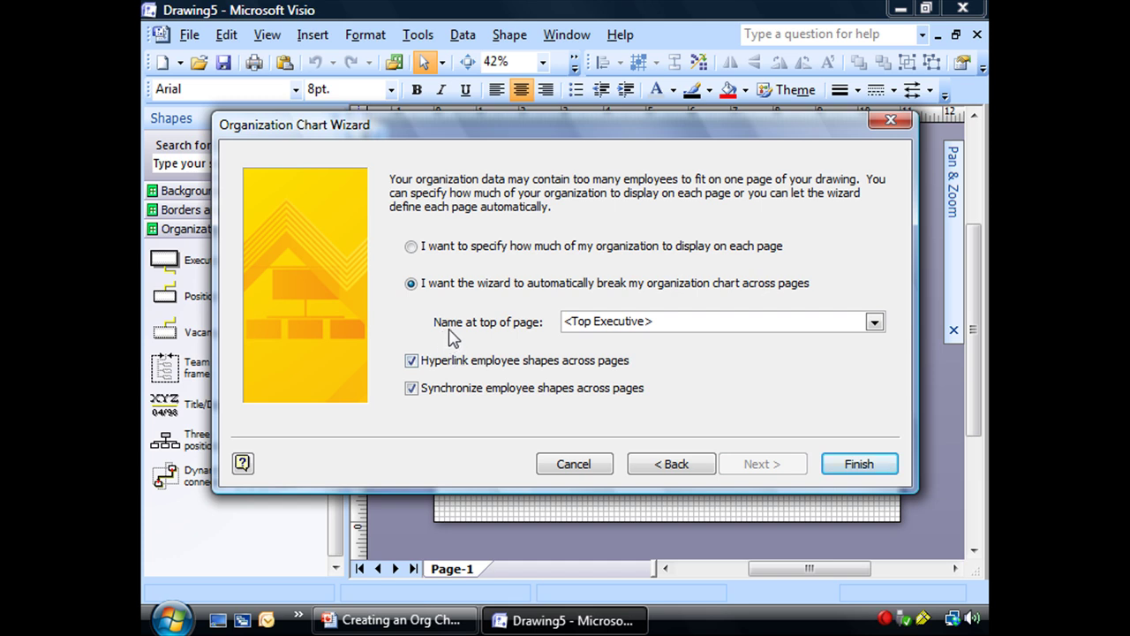
Keep automatic page breaks with <Top Executive> at the page top and finish the wizard
left_click(875, 324)
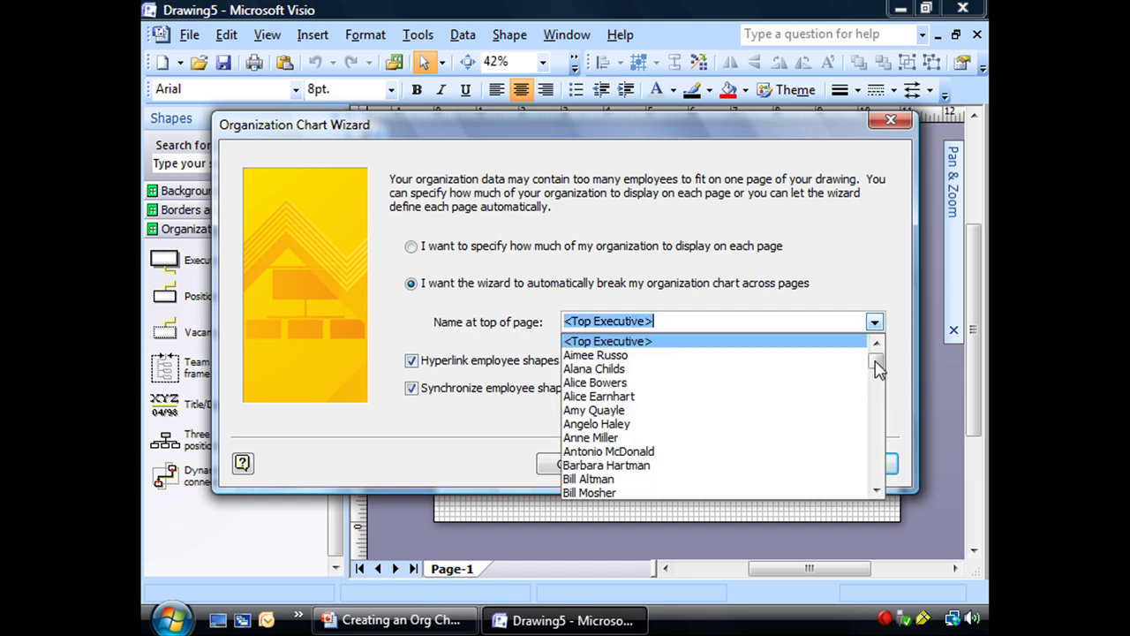
left_click_drag(877, 365, 876, 334)
left_click(643, 343)
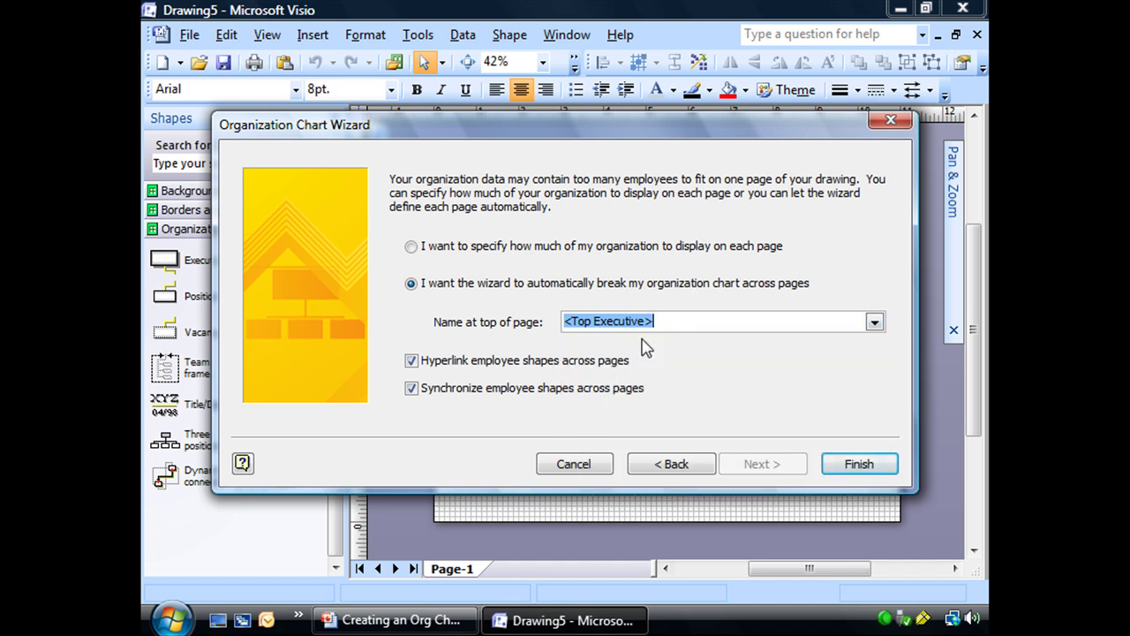
left_click(861, 464)
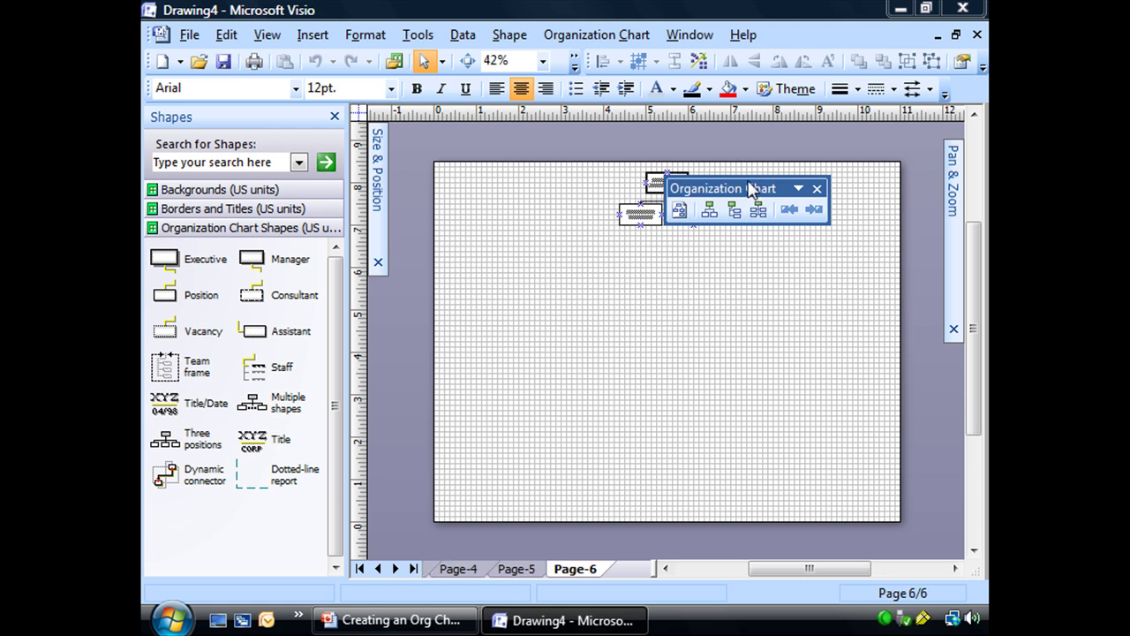
Dock the Organization Chart toolbar, then view the charts on Page-5 and Page-1
left_click_drag(737, 181, 371, 108)
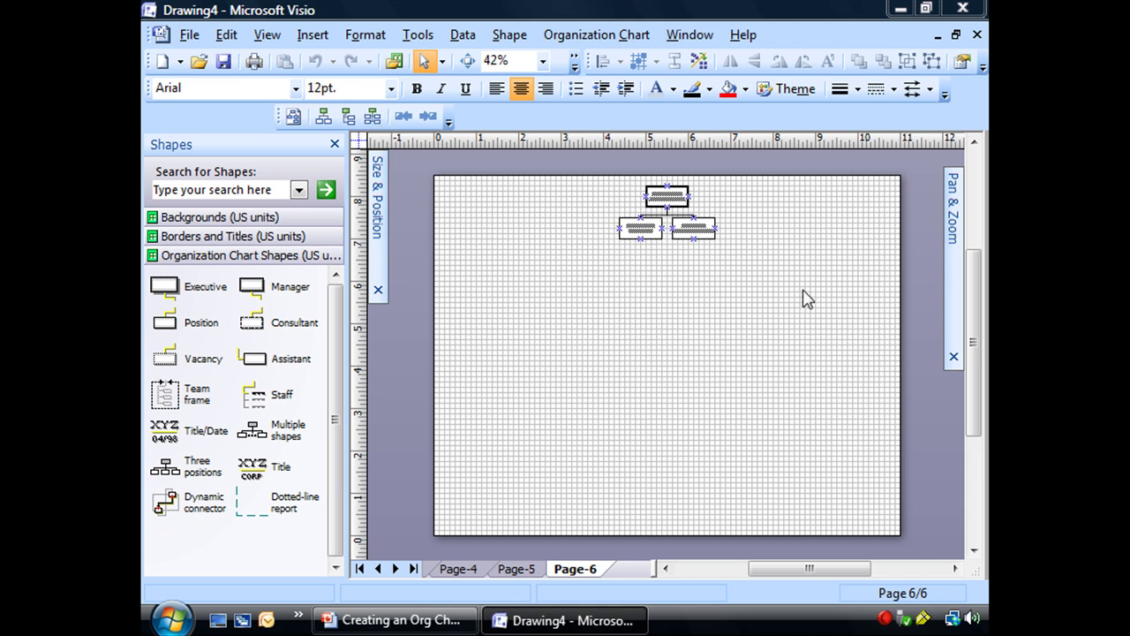
left_click(693, 228)
left_click(618, 184)
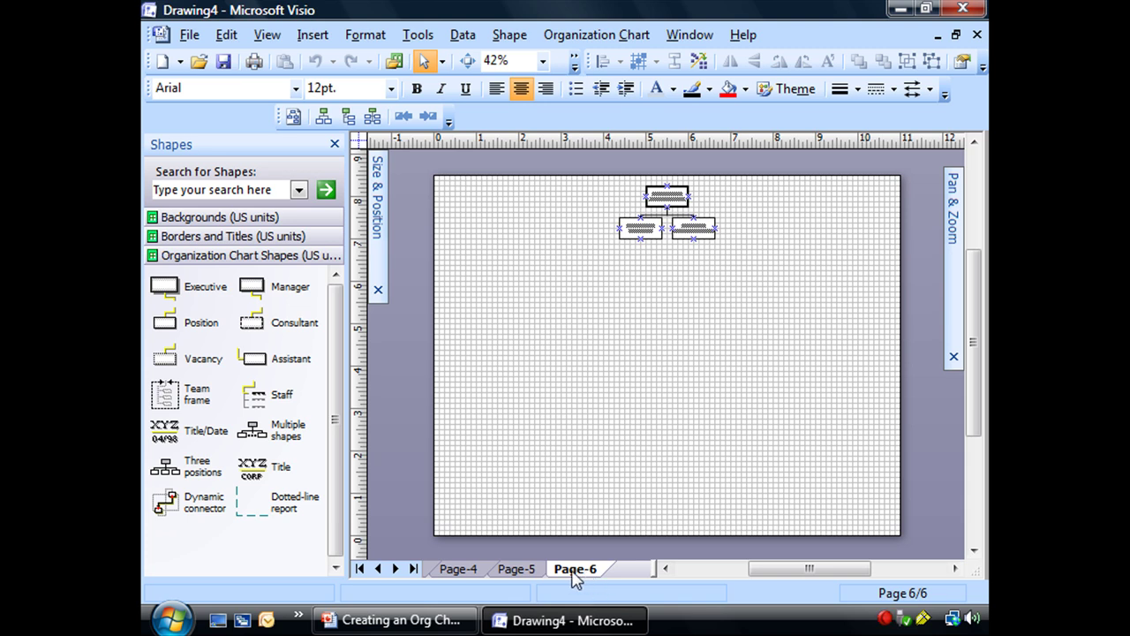
left_click(528, 576)
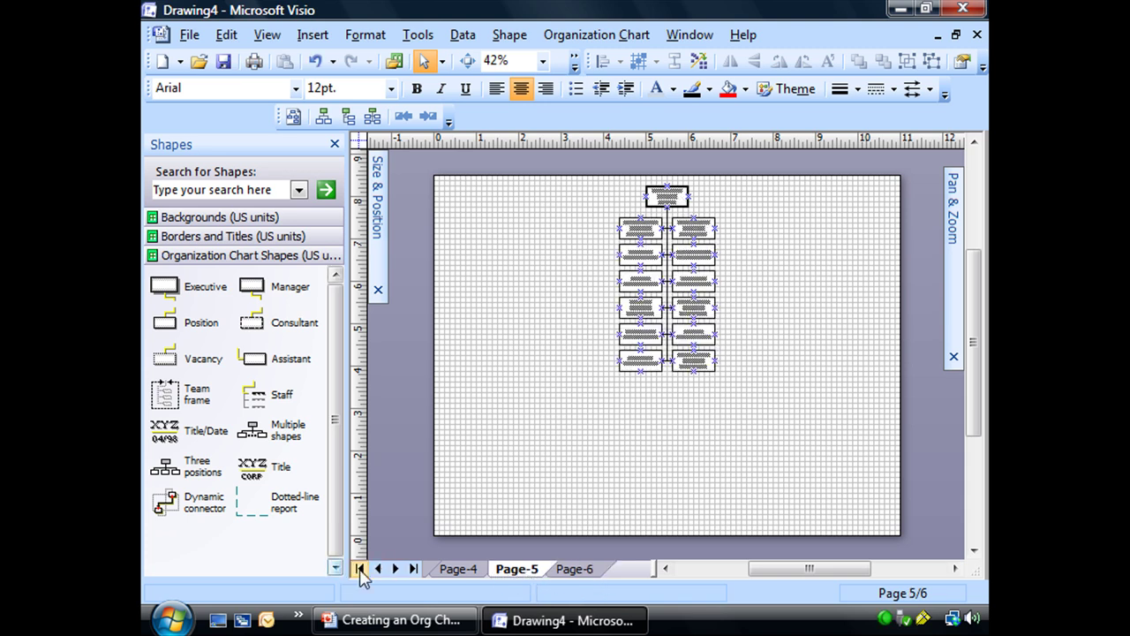
left_click(360, 570)
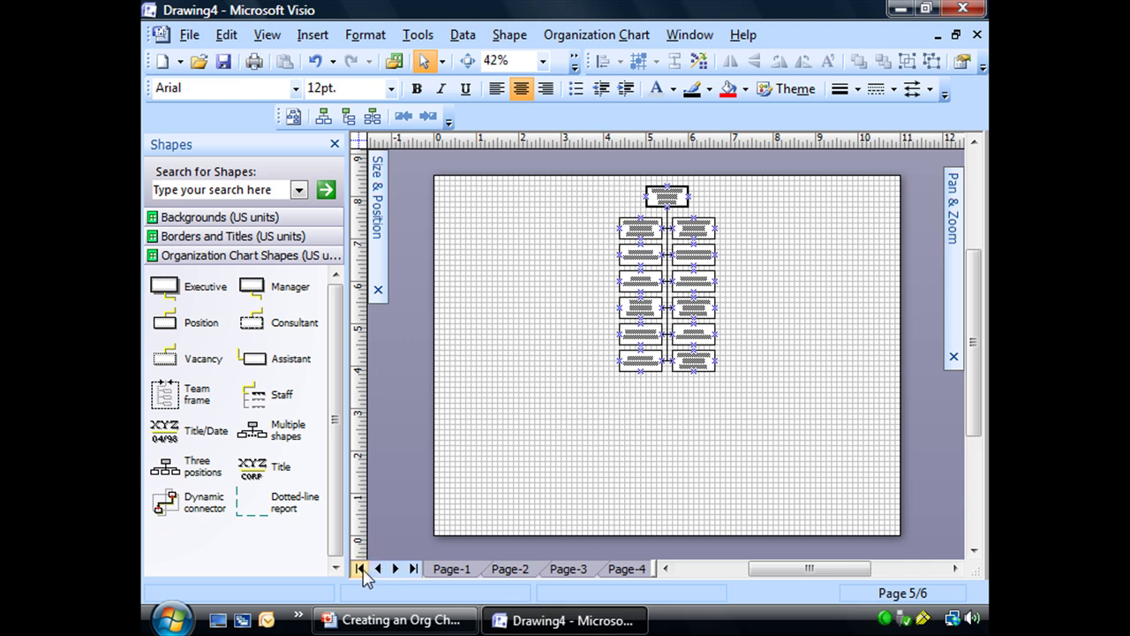
left_click(397, 569)
left_click(378, 570)
left_click(466, 571)
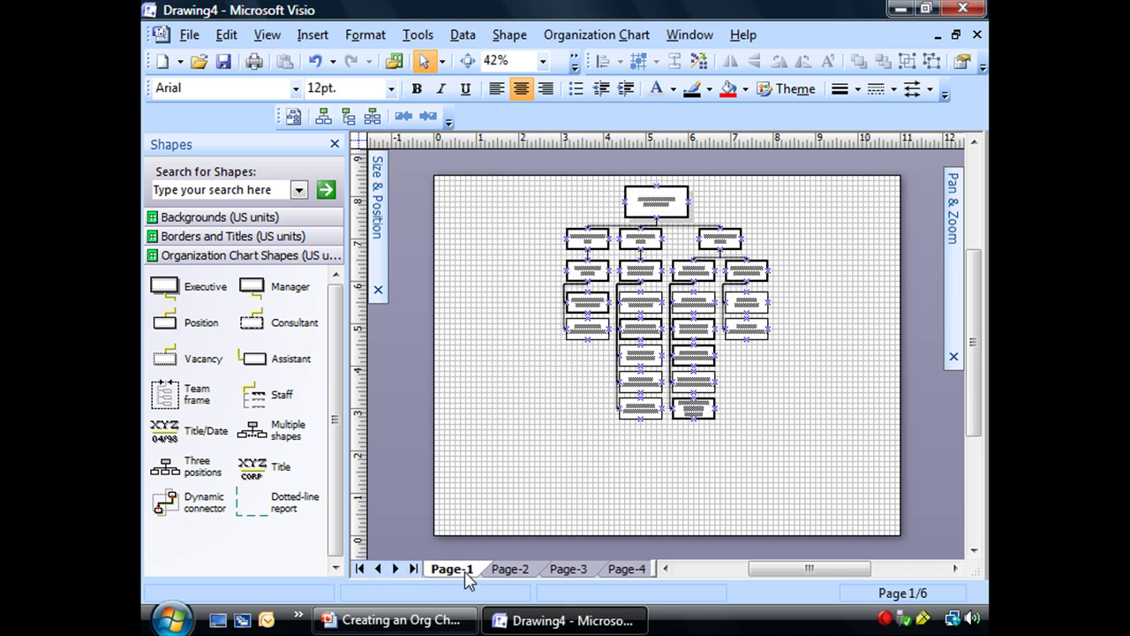
Zoom into the Page-1 and Page-2 charts with Pan & Zoom
mouse_move(954, 297)
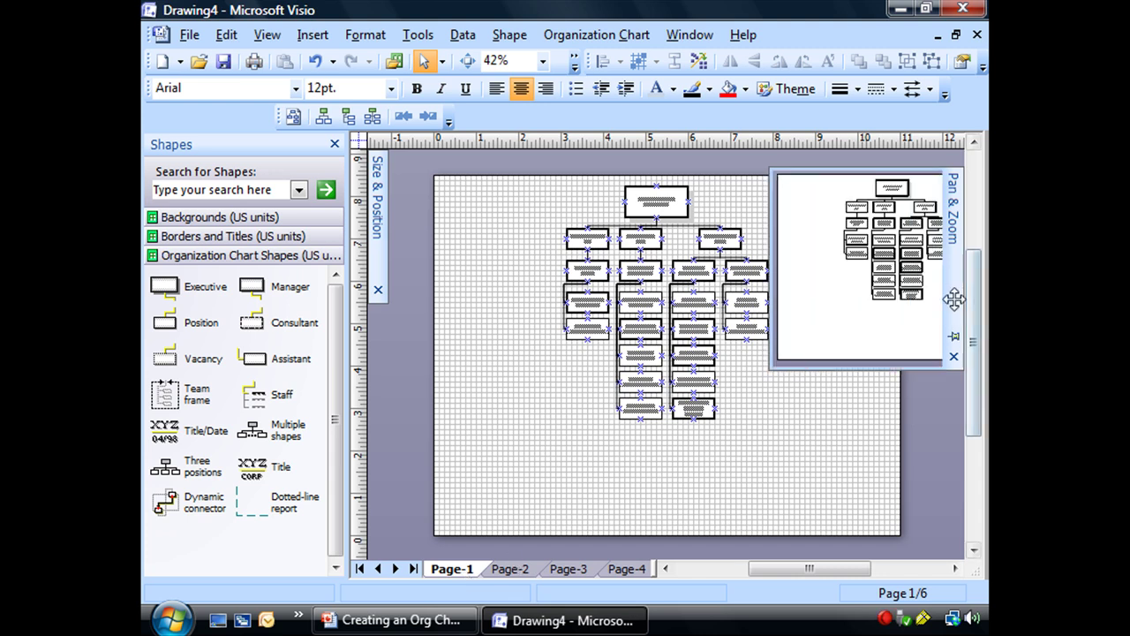
left_click_drag(845, 320, 769, 182)
left_click_drag(764, 250, 786, 237)
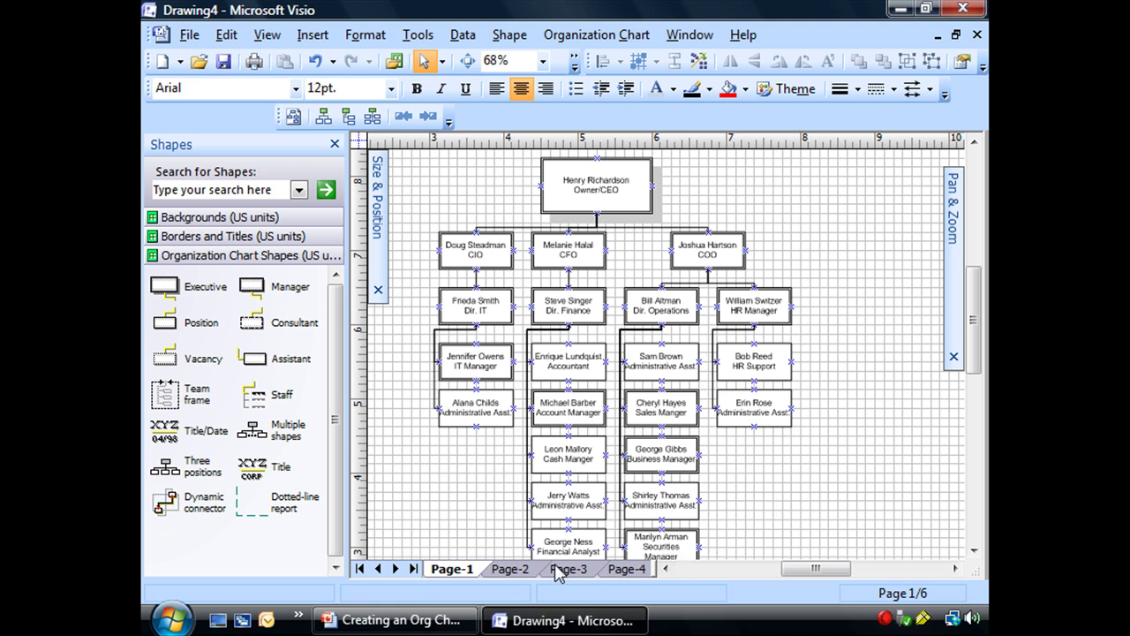
left_click(511, 569)
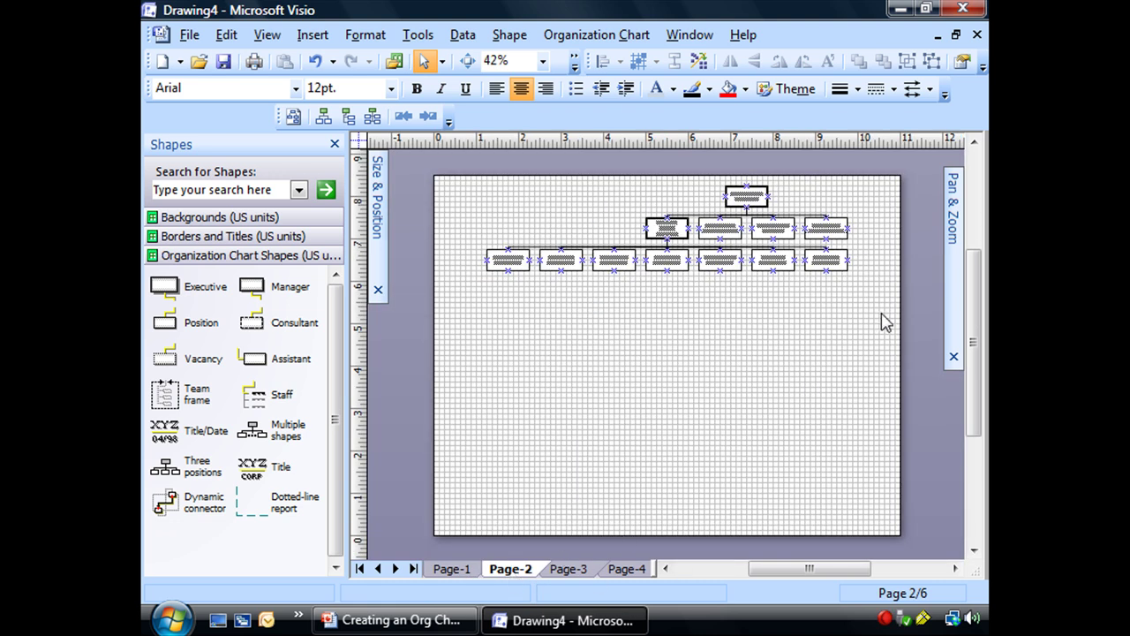
mouse_move(949, 314)
left_click_drag(892, 237, 741, 173)
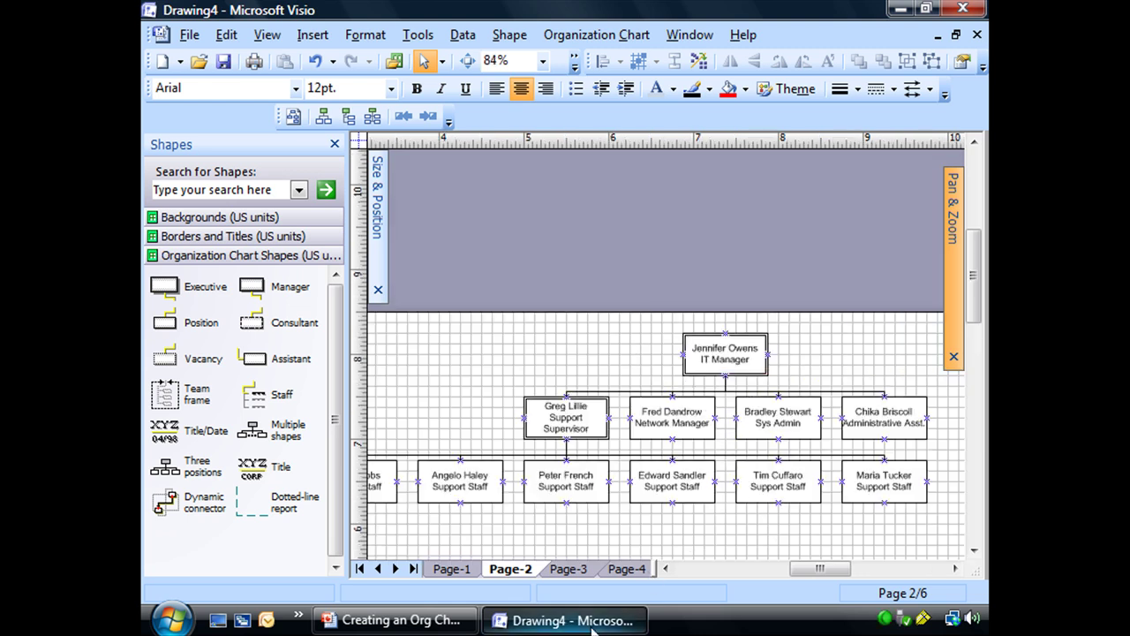
Zoom in on the Page-3 chart with the Pan & Zoom view box, then deselect its shapes
left_click(568, 572)
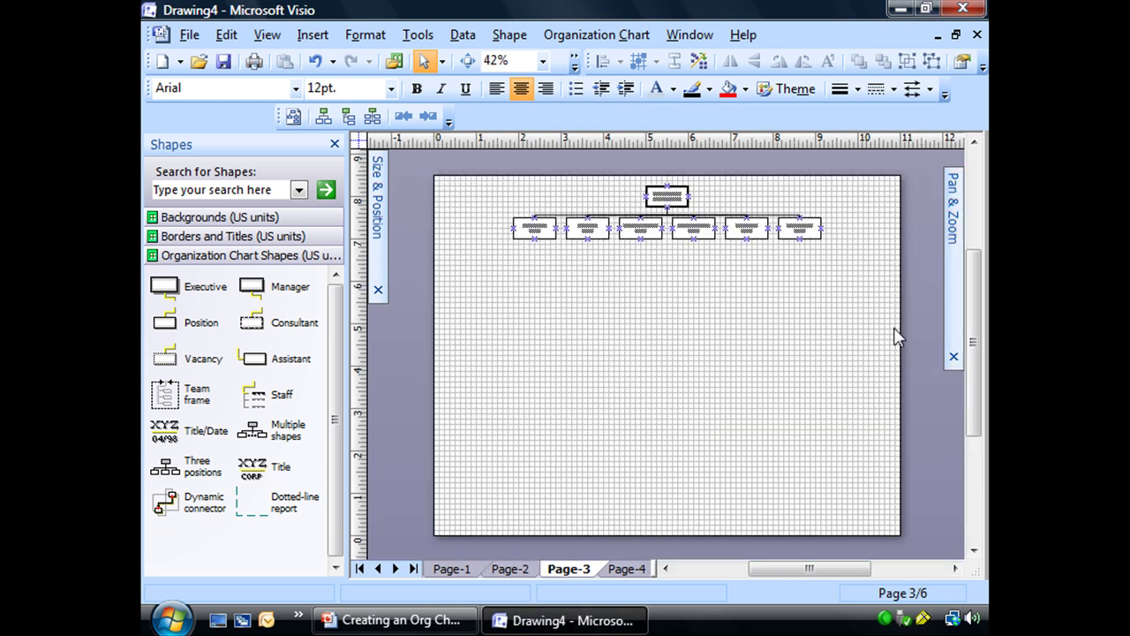
left_click_drag(863, 279, 493, 168)
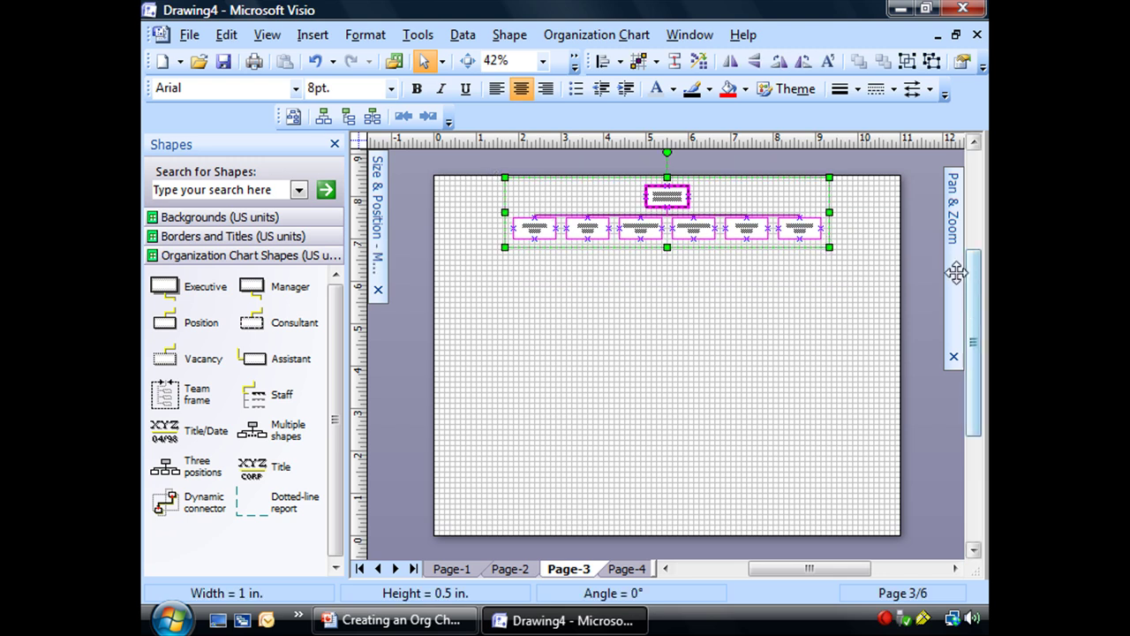
mouse_move(957, 272)
left_click_drag(897, 227, 689, 173)
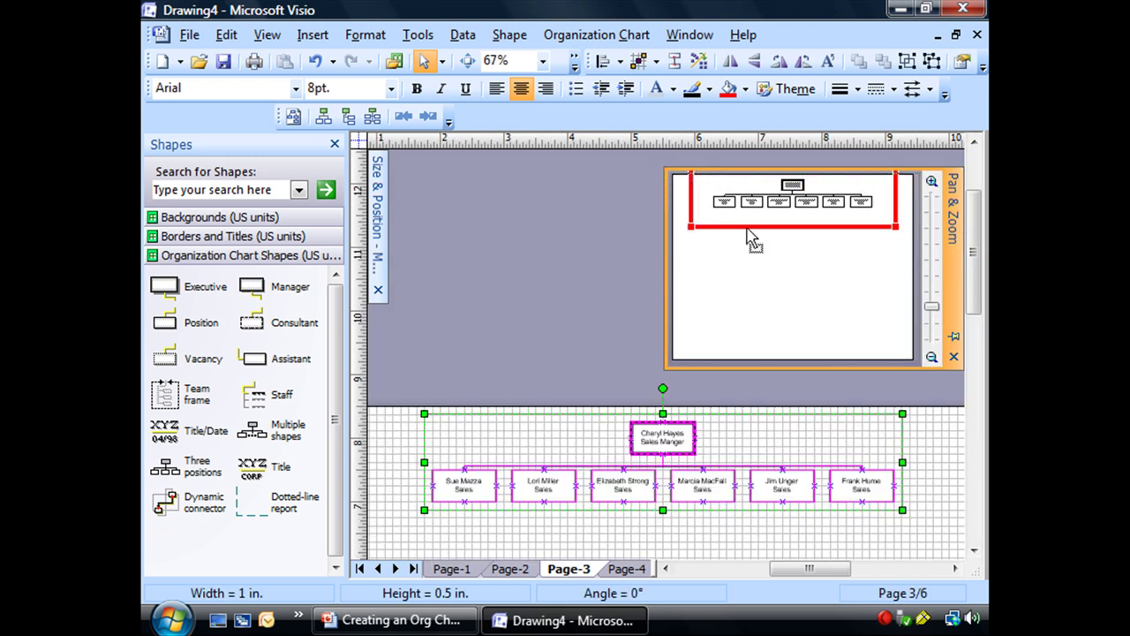
left_click(768, 412)
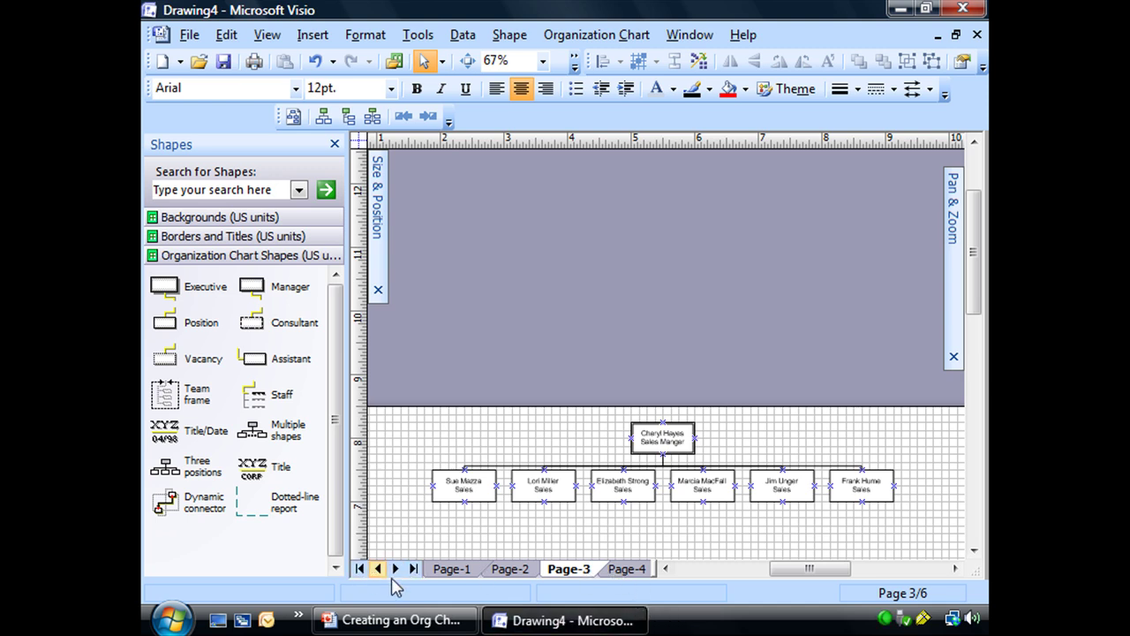
Zoom Page-4's chart onto the Business Manager's team so names and titles are readable
left_click(629, 571)
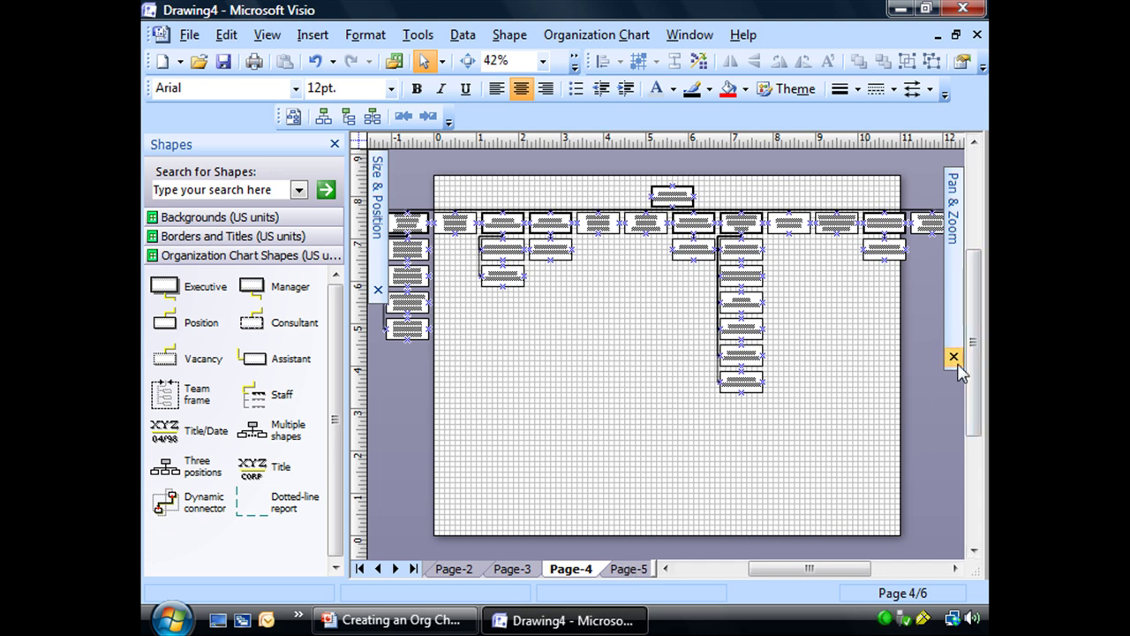
left_click_drag(972, 342, 972, 298)
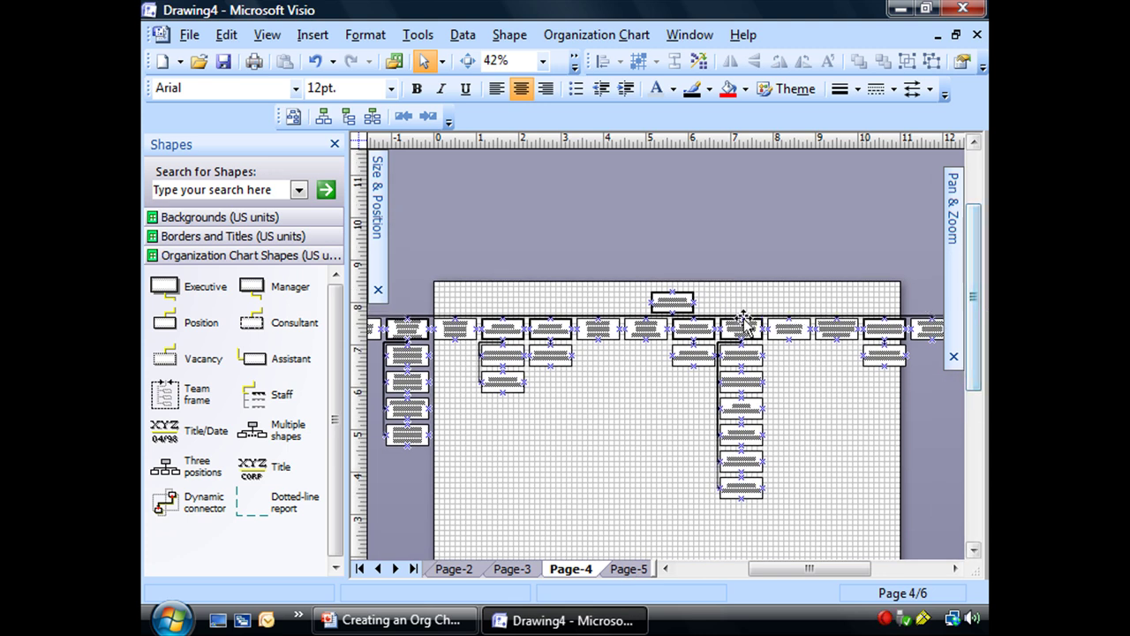
mouse_move(954, 265)
left_click_drag(857, 221, 776, 181)
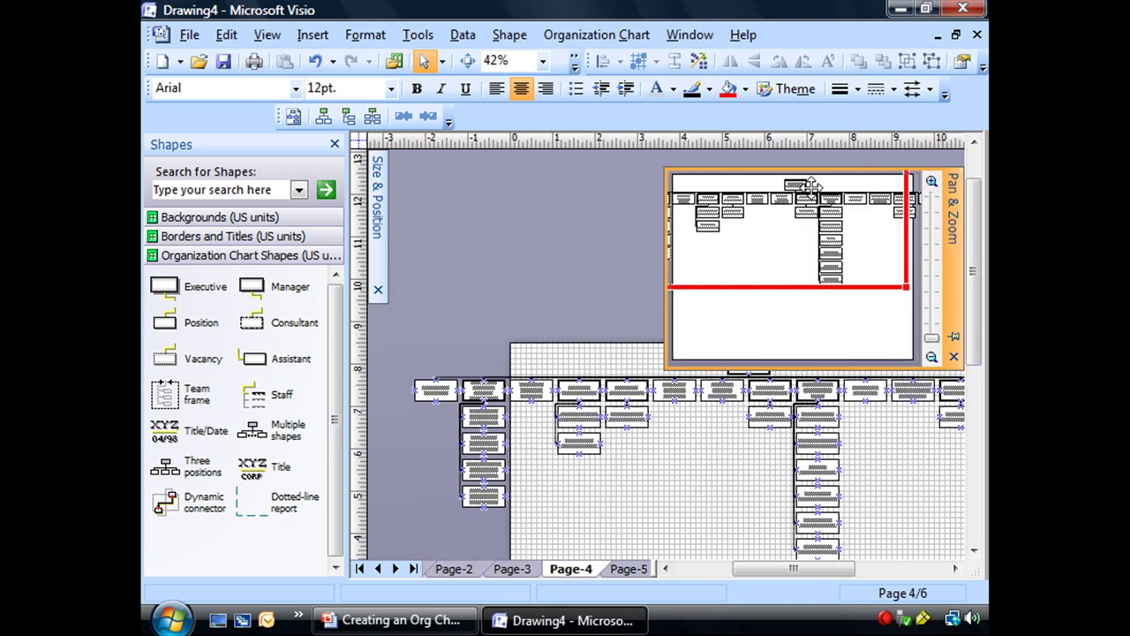
scroll(759, 190, "up", 2)
scroll(759, 190, "down", 2)
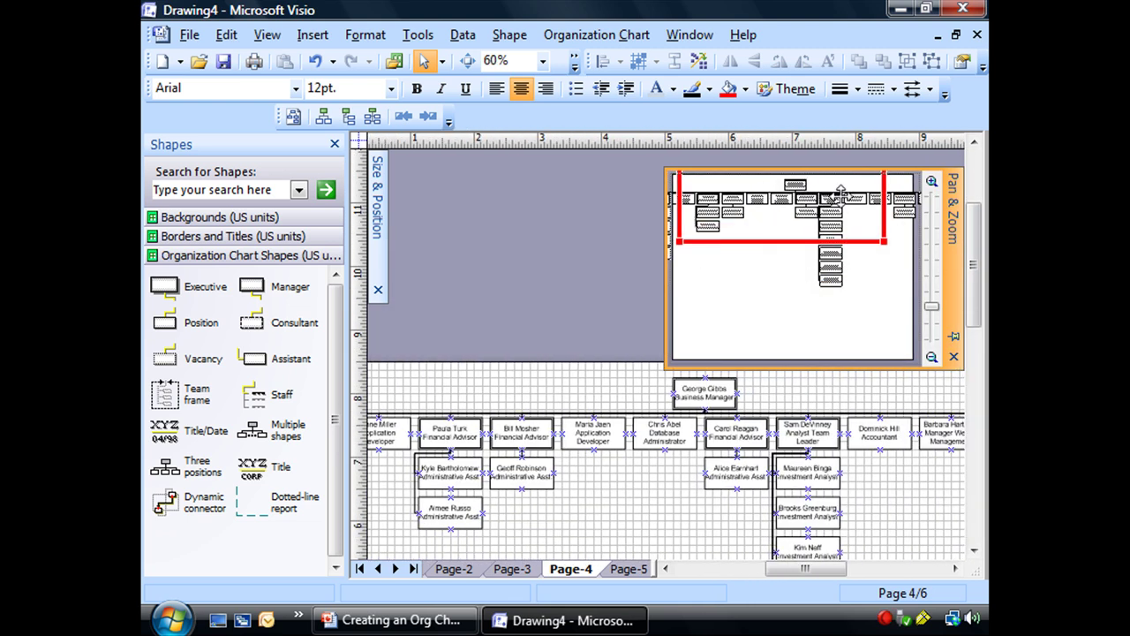
left_click_drag(871, 239, 801, 187)
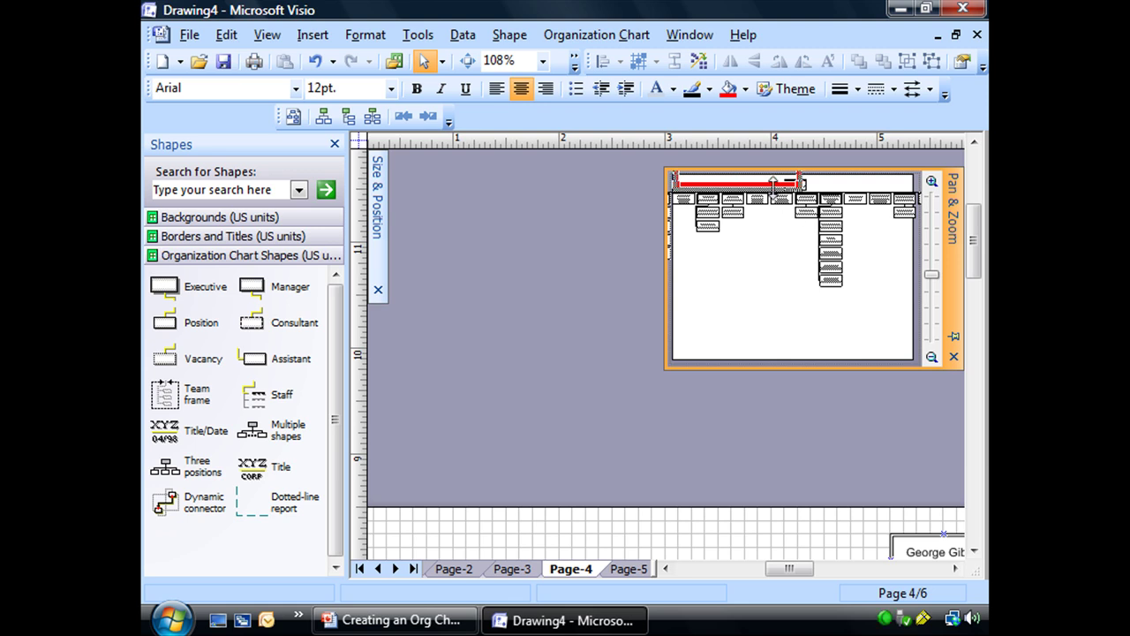
left_click_drag(682, 173, 837, 225)
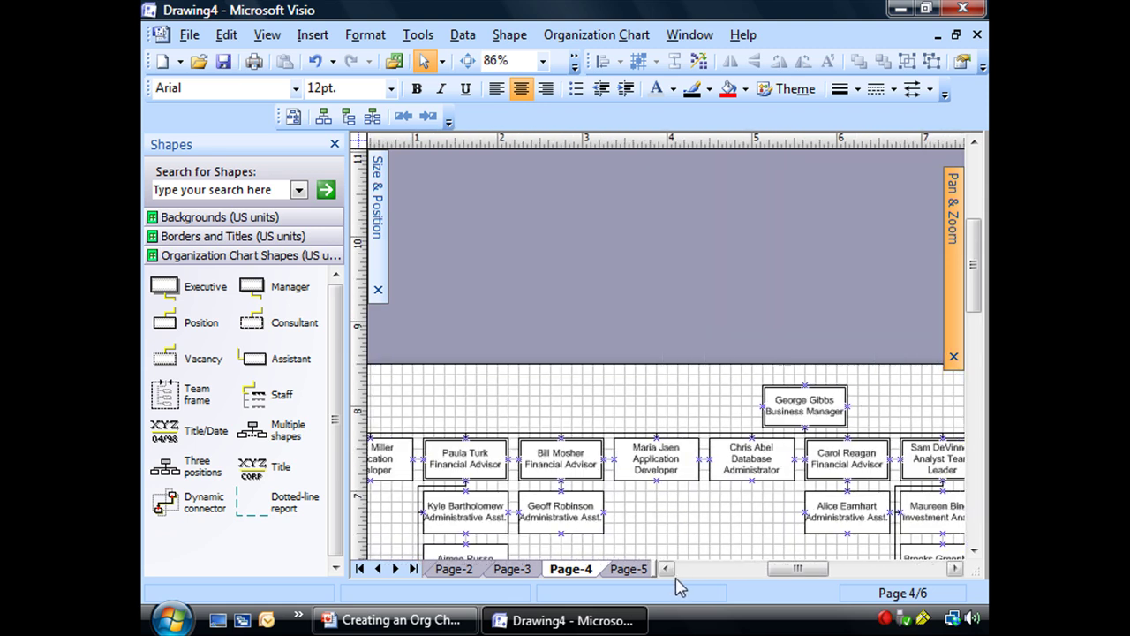
Look over the Page-5 and Page-6 charts, then return to Page-4
left_click(621, 571)
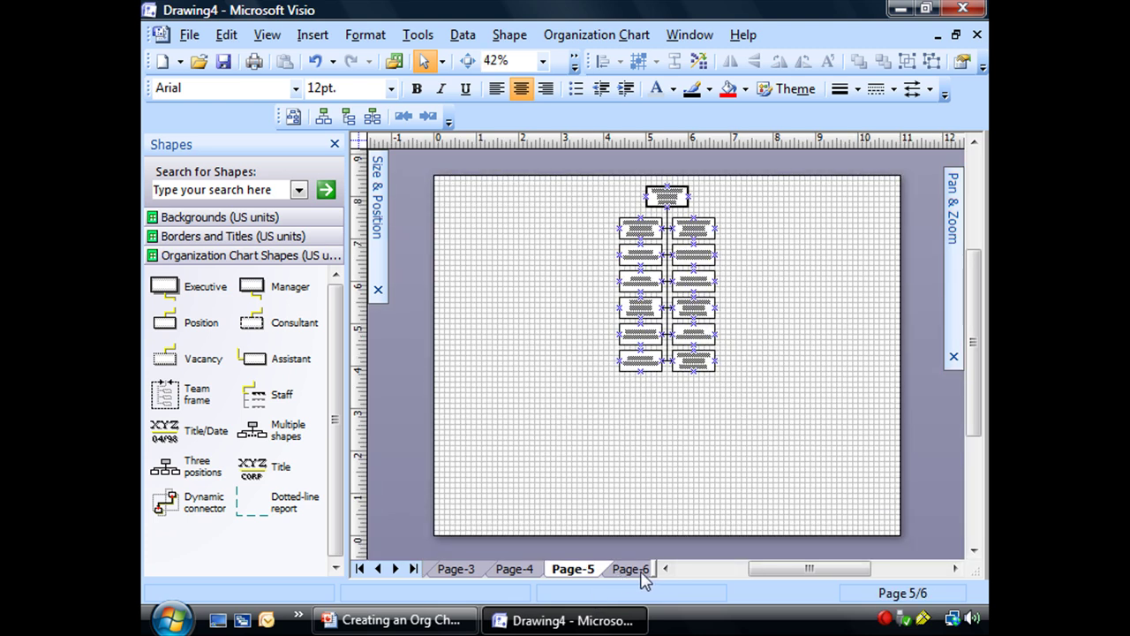
left_click(634, 573)
left_click(519, 572)
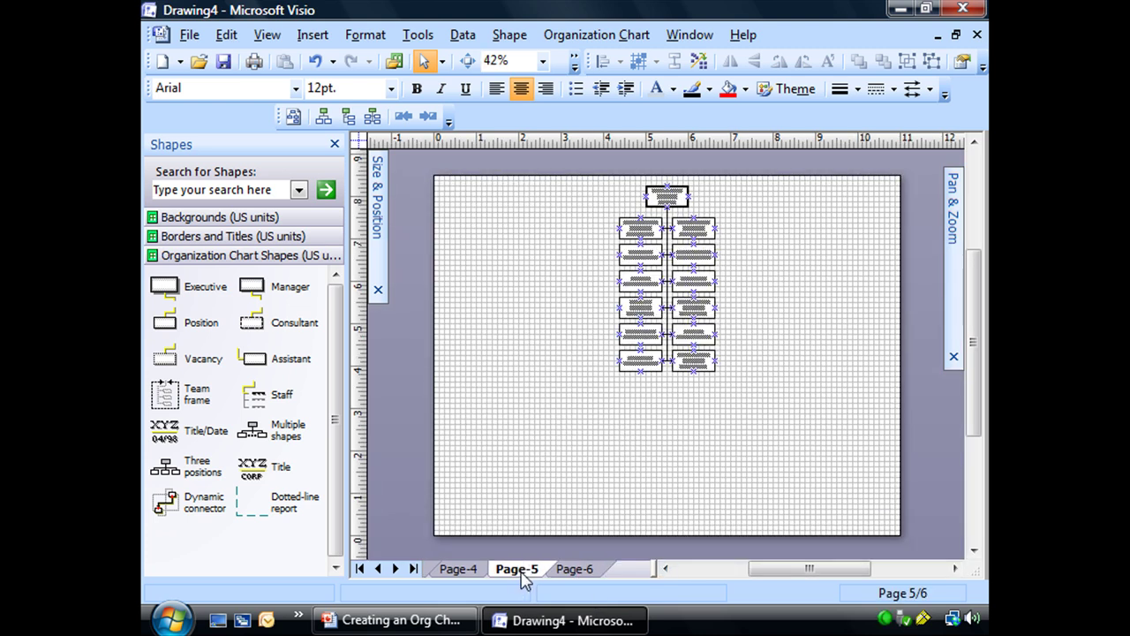
left_click(459, 571)
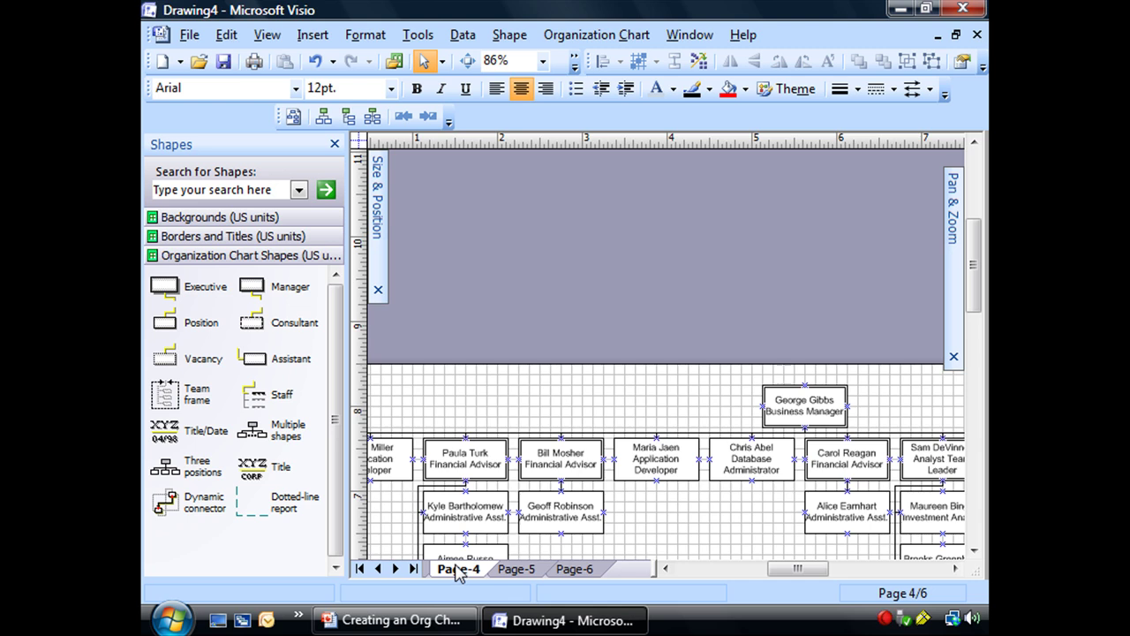
Check the Page-3 sales chart, then return to Page-1's full company chart
left_click(378, 569)
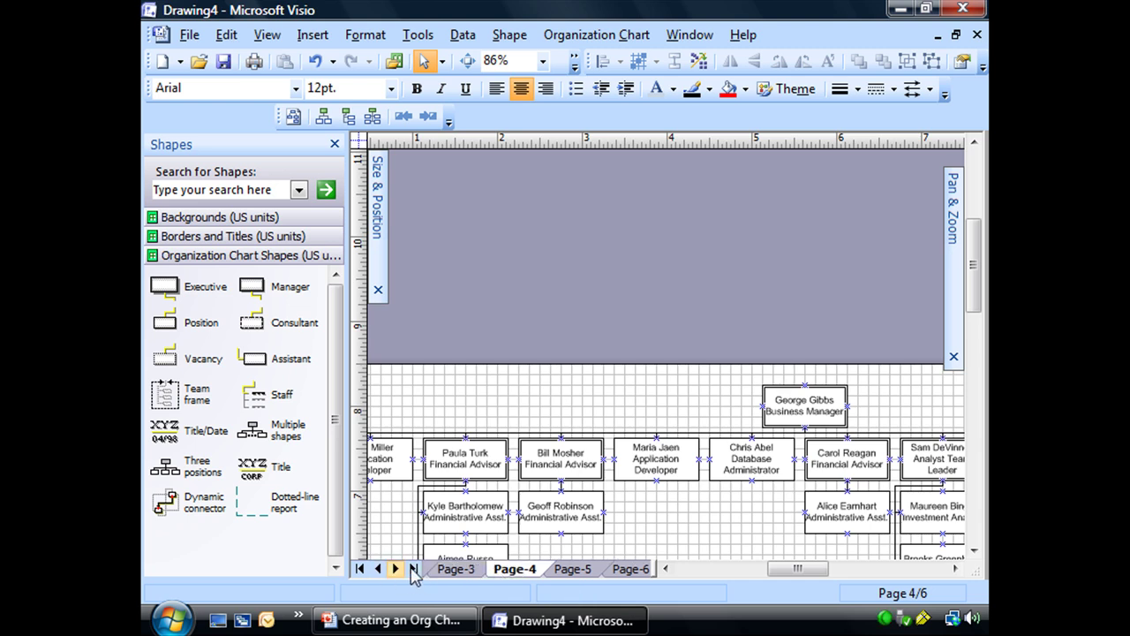
left_click(446, 570)
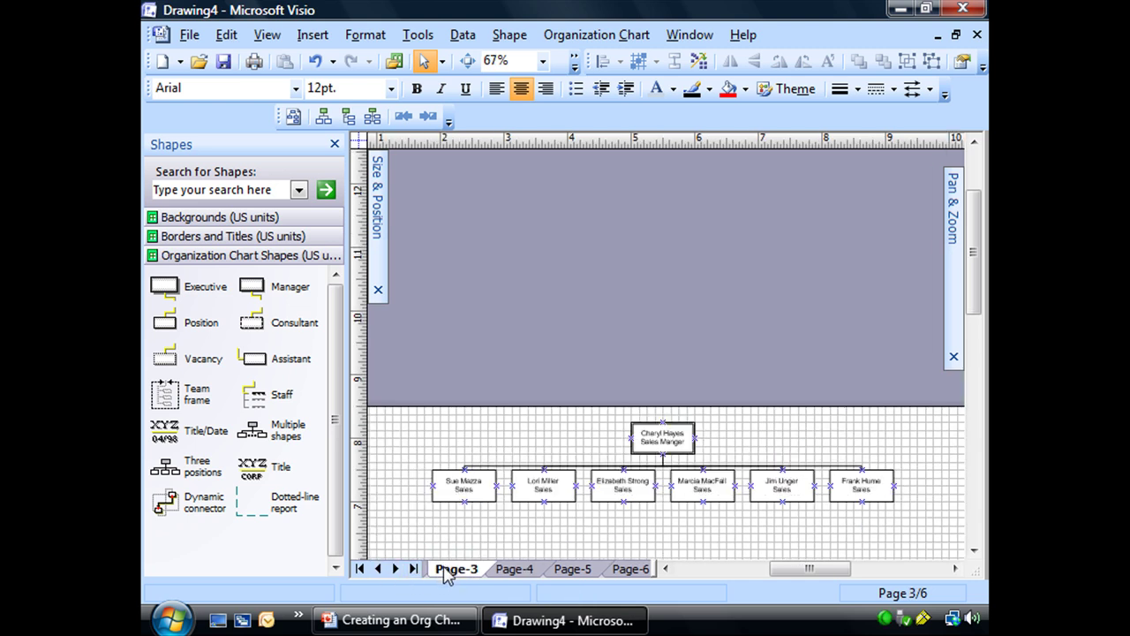
left_click(360, 570)
left_click(456, 570)
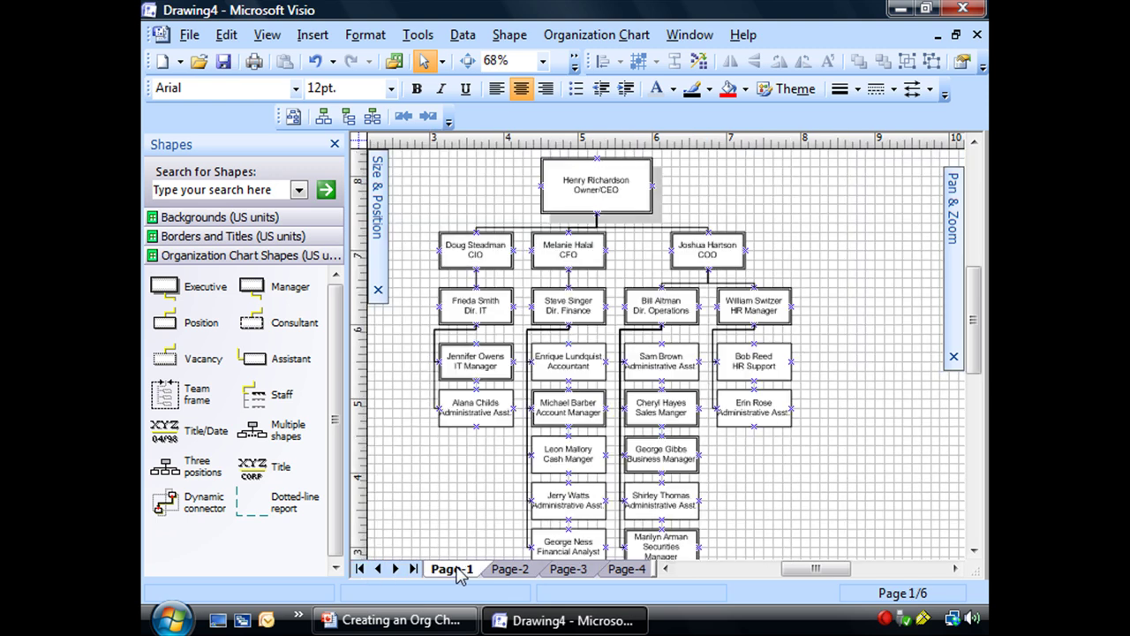
left_click_drag(979, 363, 980, 353)
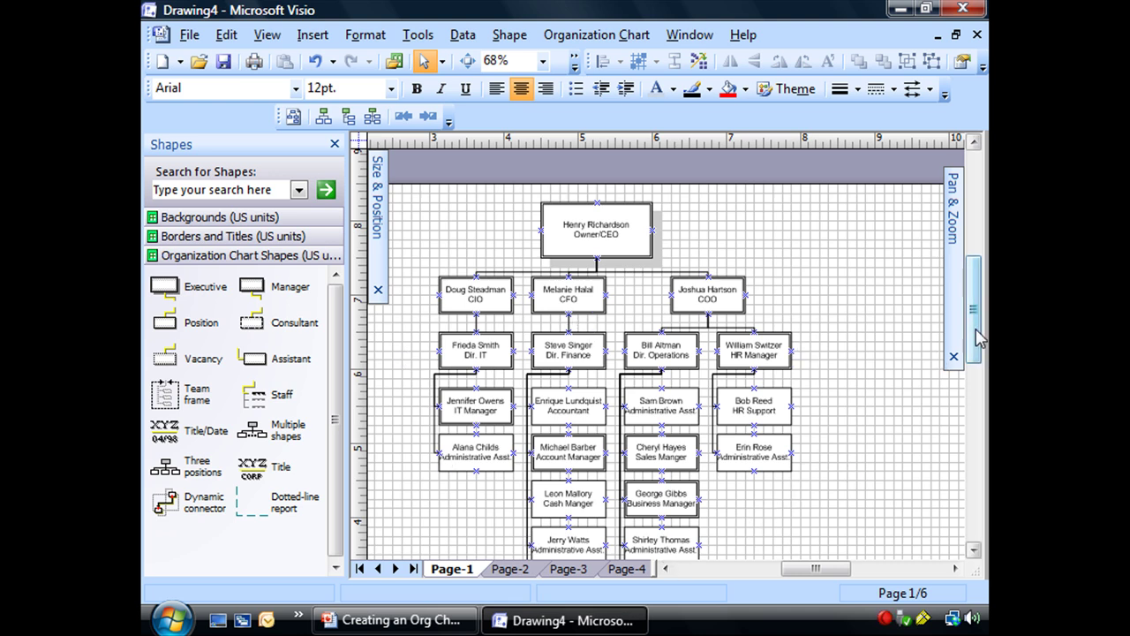
scroll(874, 433, "down", 2)
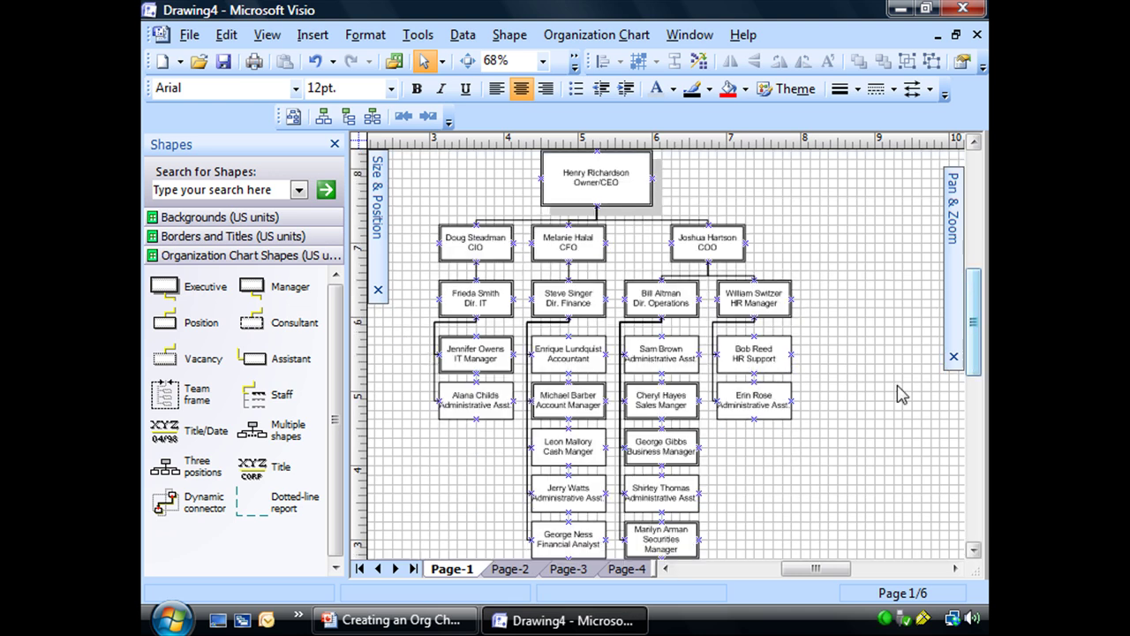
left_click(510, 569)
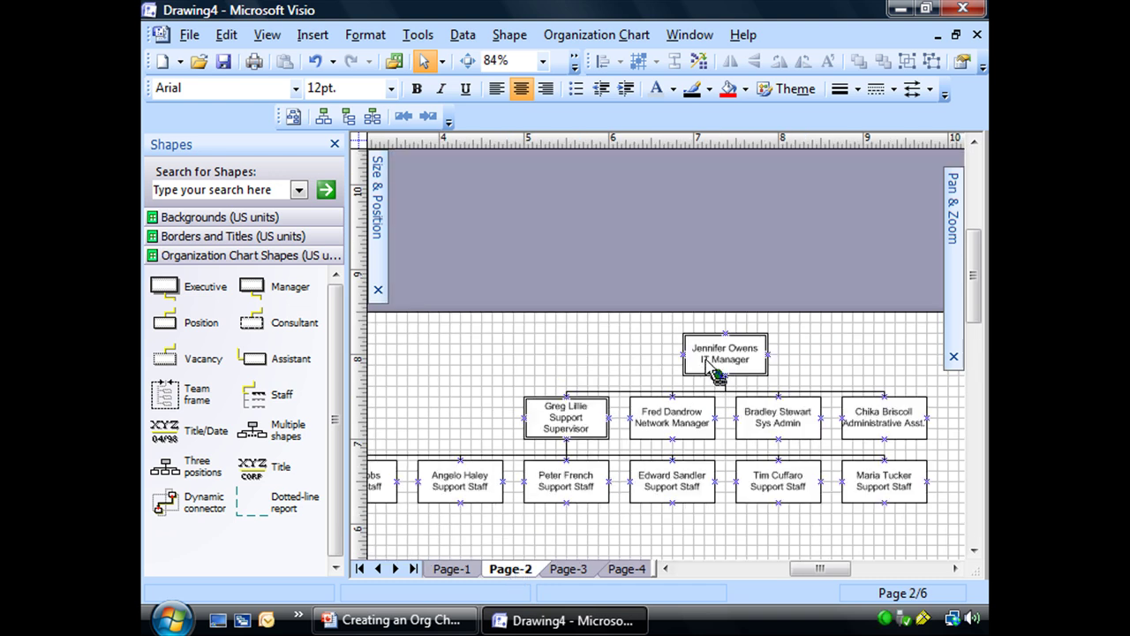
left_click(453, 569)
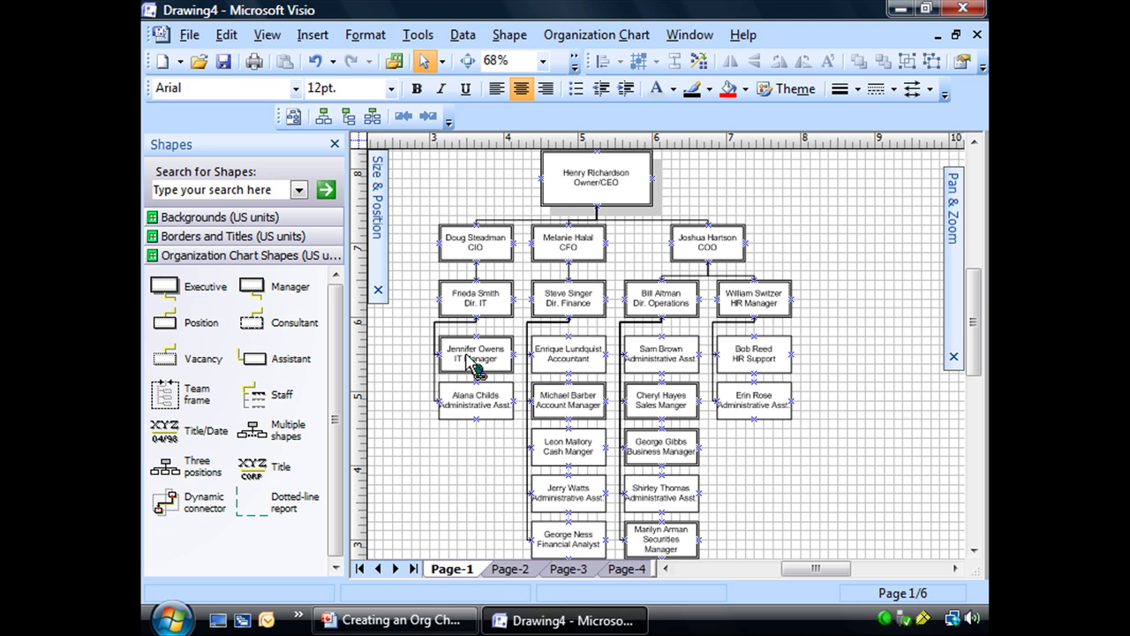
mouse_move(475, 364)
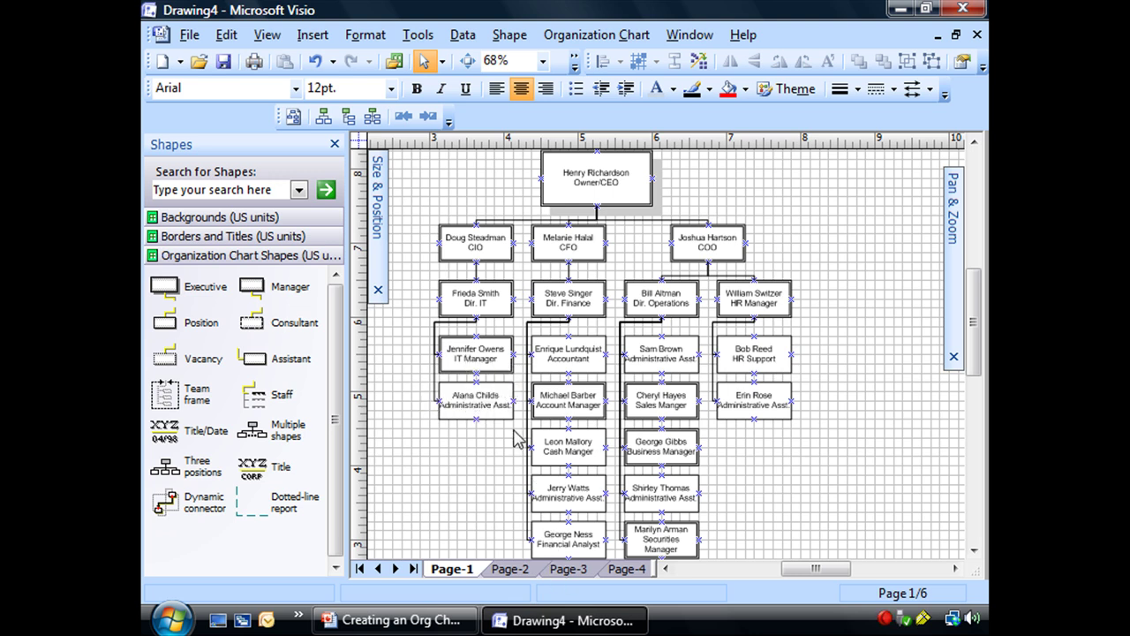
left_click(524, 571)
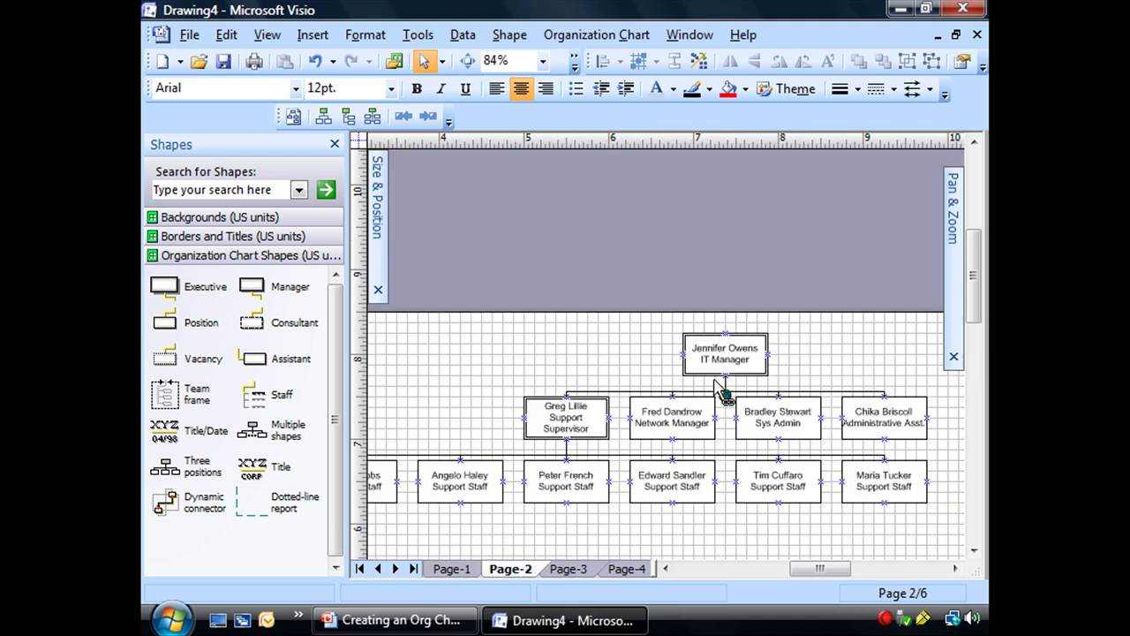
left_click(575, 570)
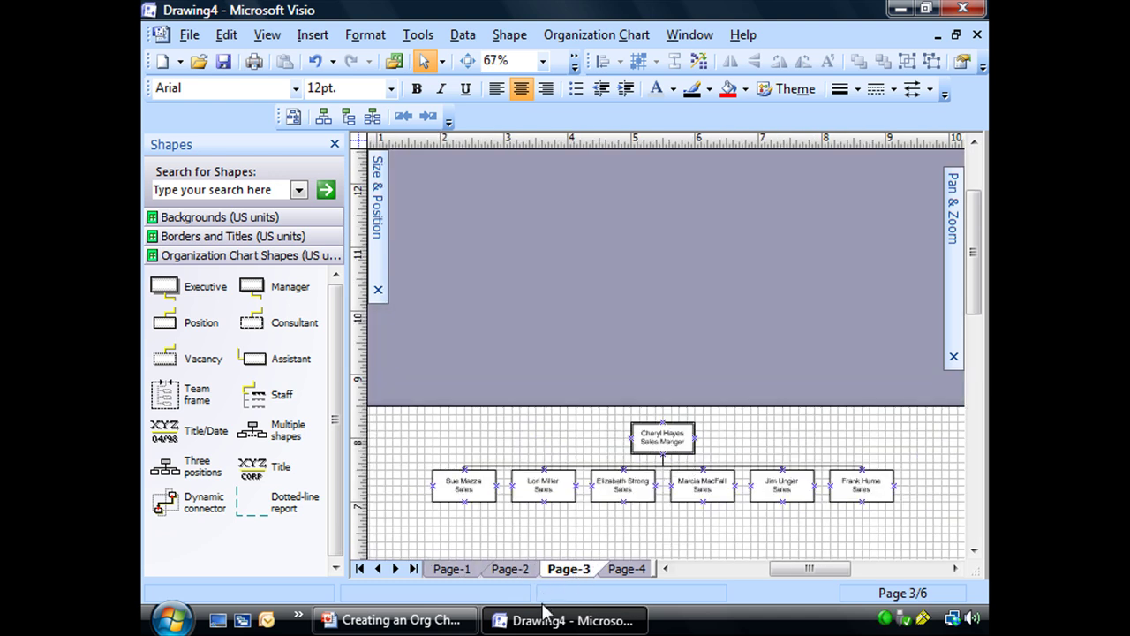
left_click(454, 572)
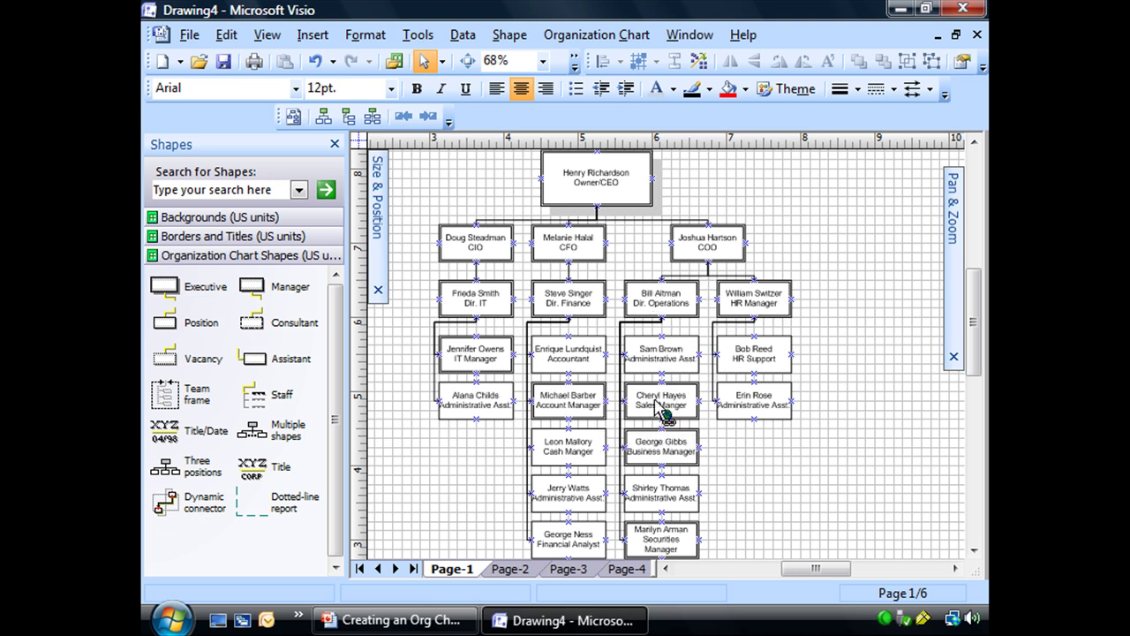
left_click(629, 571)
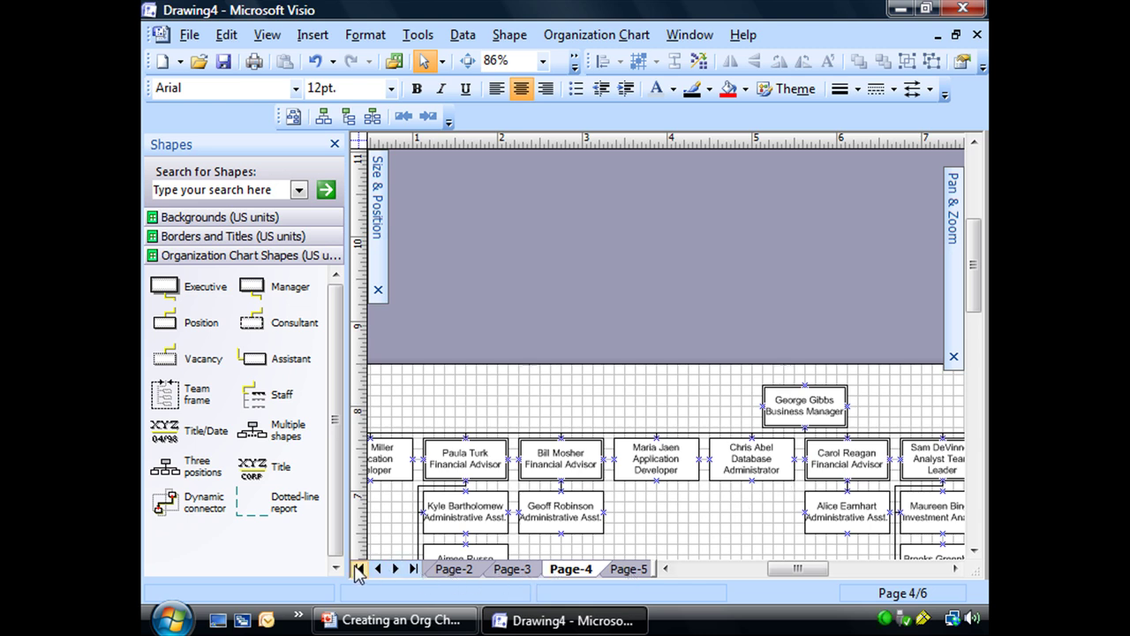
left_click(359, 569)
left_click(478, 571)
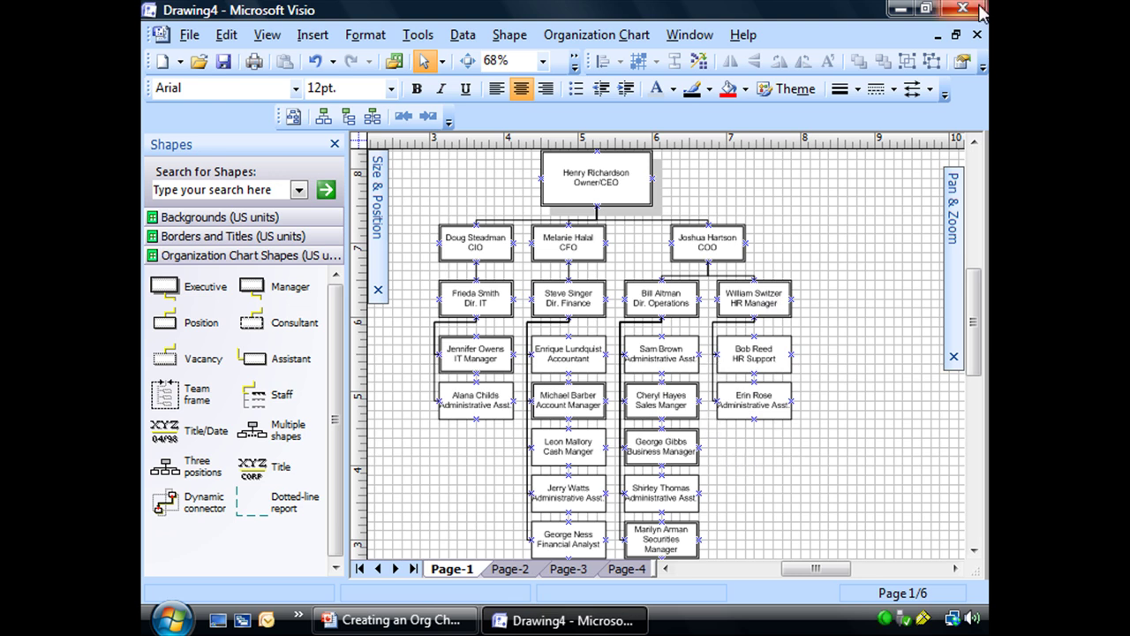
Close Drawing4, answering No so its changes are discarded
left_click(976, 34)
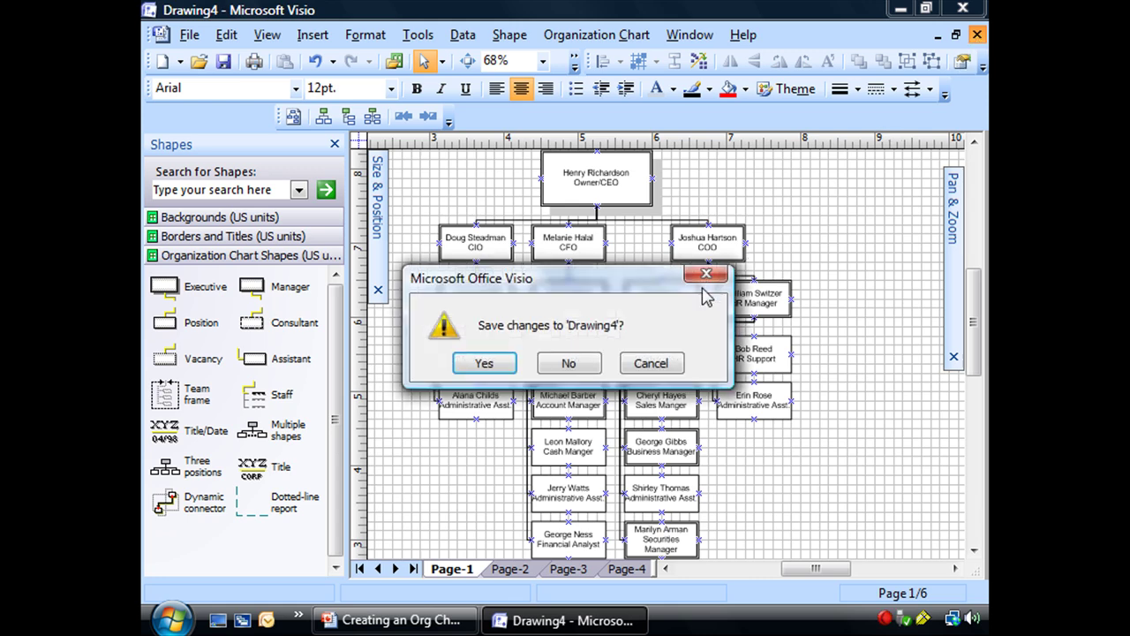
left_click(568, 364)
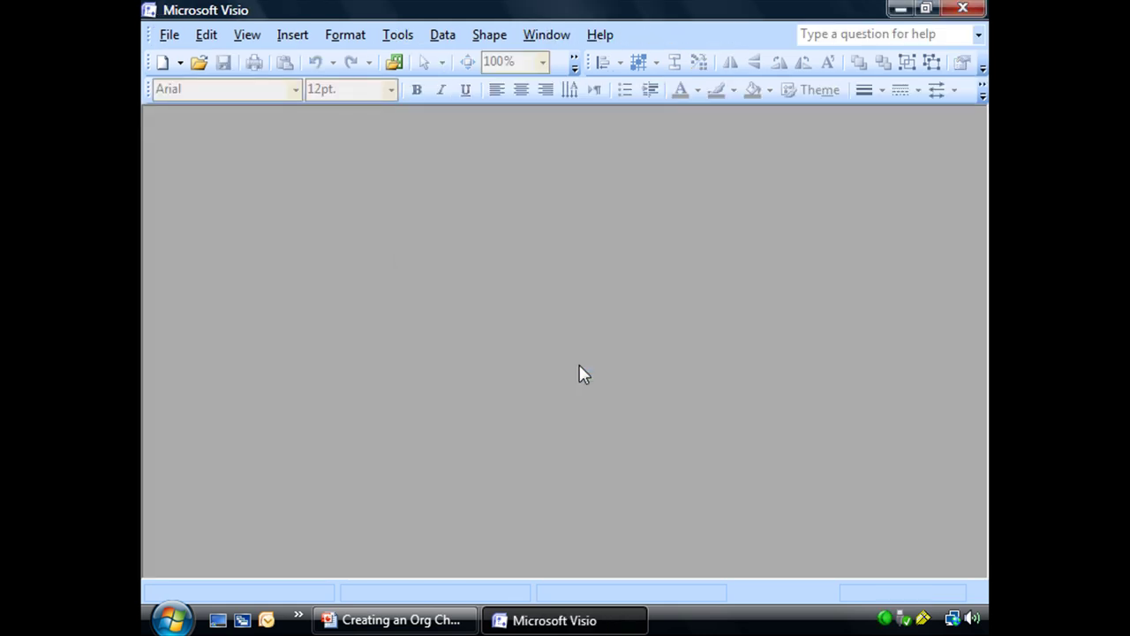